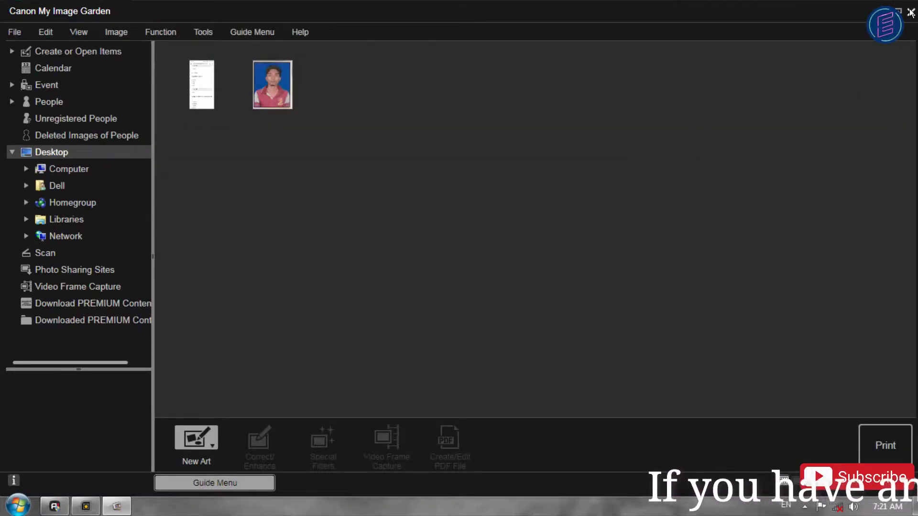
Close Canon My Image Garden and the Canon Quick Menu, and move the scanned photo to an empty area of the desktop
click(911, 12)
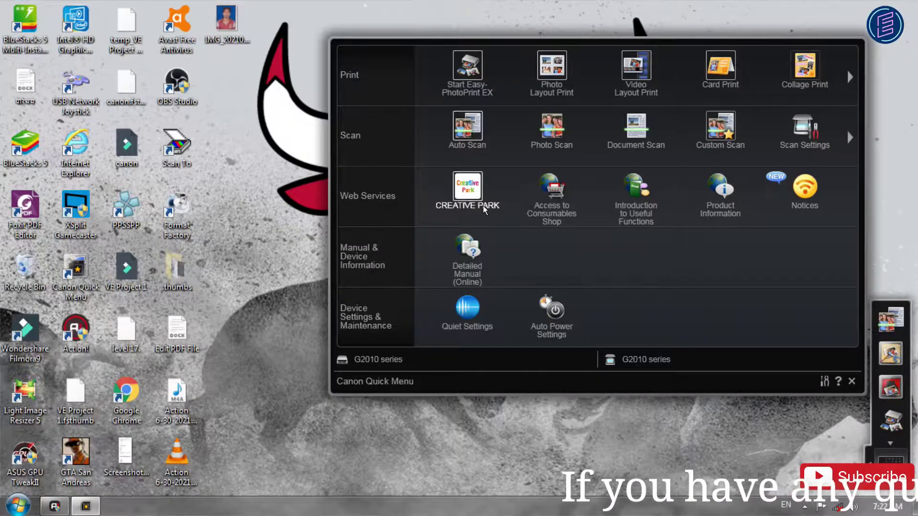
click(852, 381)
drag(218, 24, 724, 211)
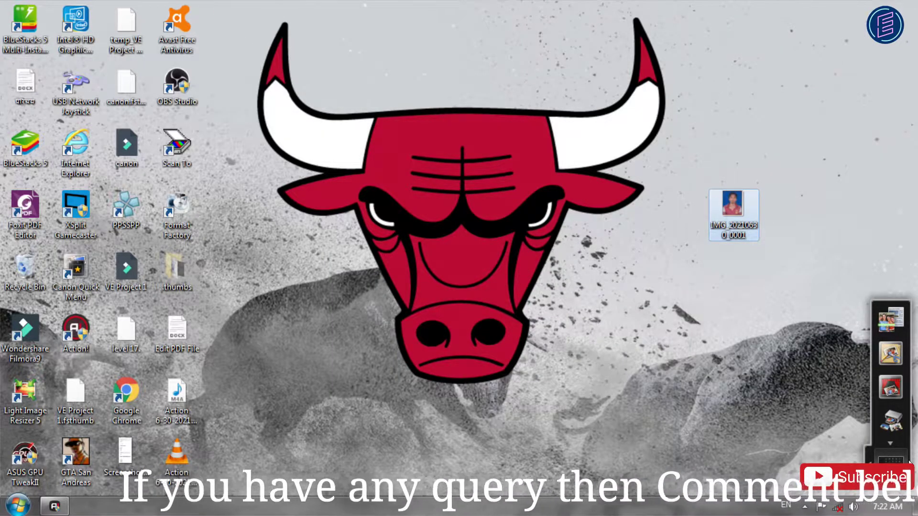
click(766, 329)
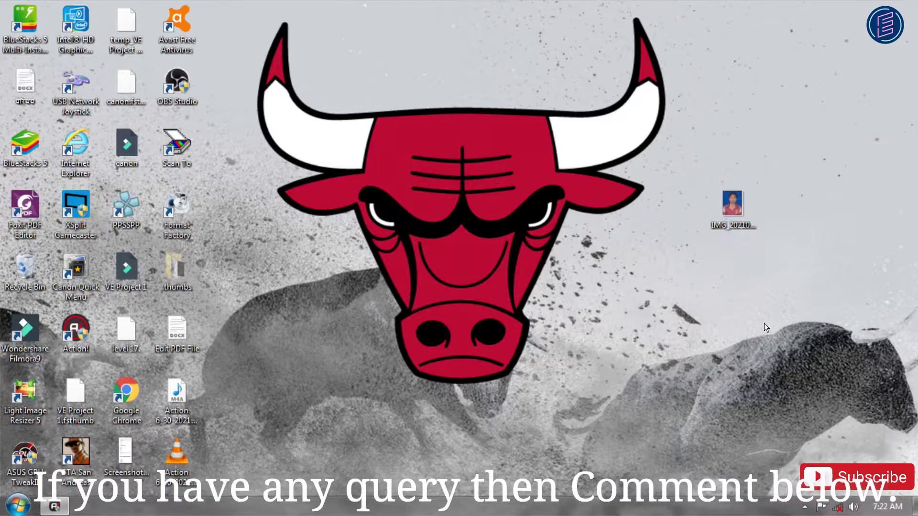
Open the scanned photo IMG_20210630_0001 in Adobe Photoshop and move its window clear of the toolbox
right_click(725, 207)
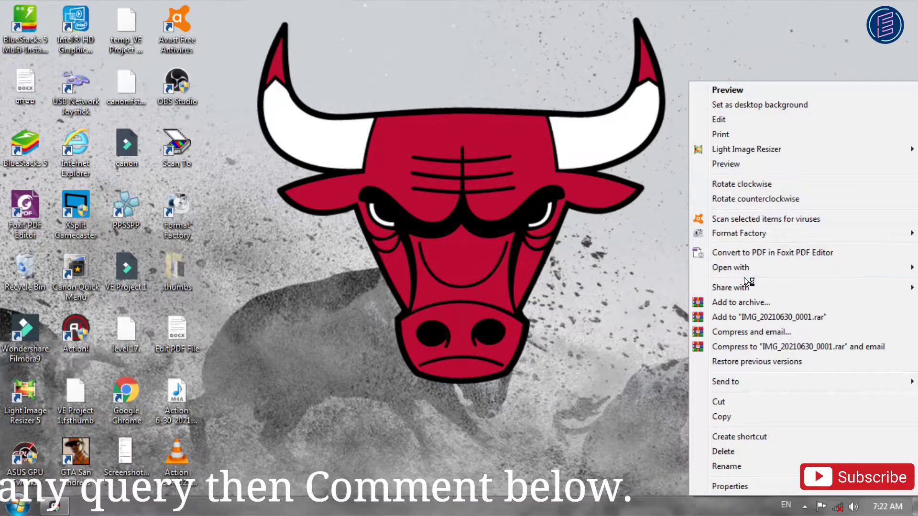
mouse_move(736, 266)
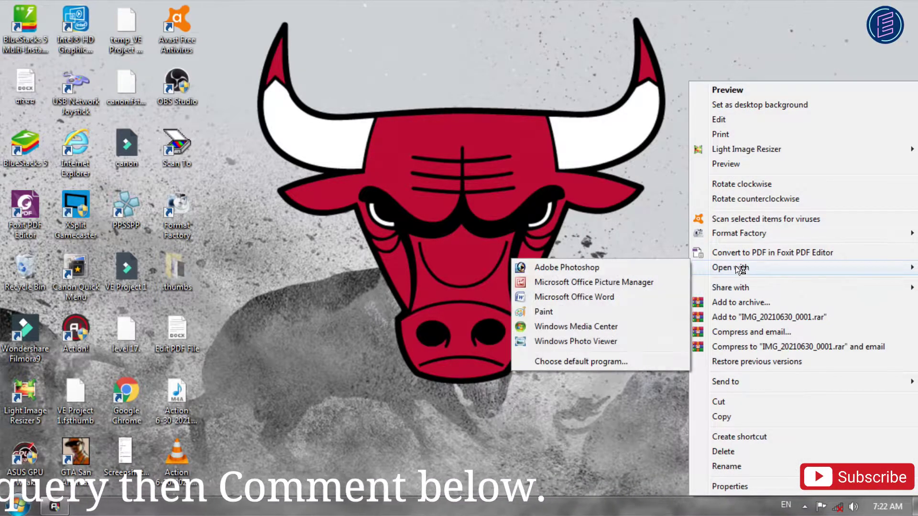
click(591, 267)
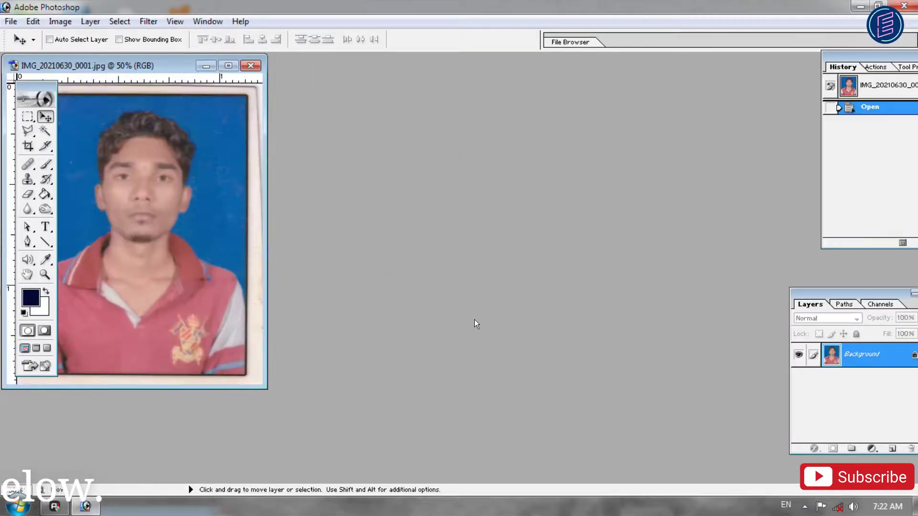
drag(155, 65, 443, 99)
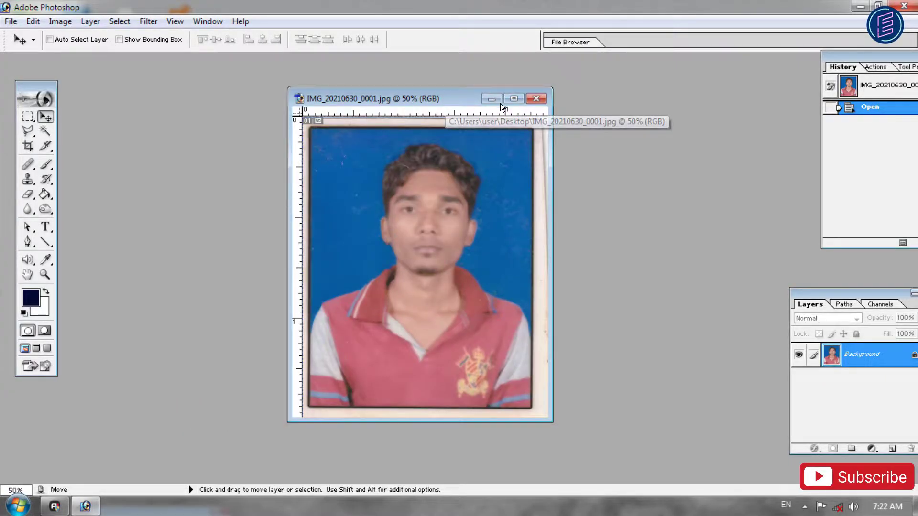
Duplicate the photo onto a new layer with its position unlocked, hide the Background layer, and maximize the image window
key(ctrl+j)
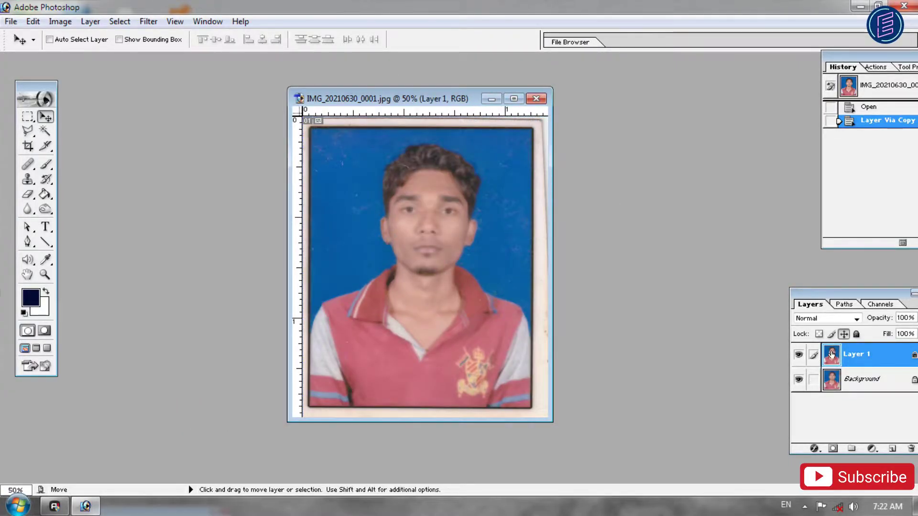
click(799, 380)
click(844, 334)
click(514, 99)
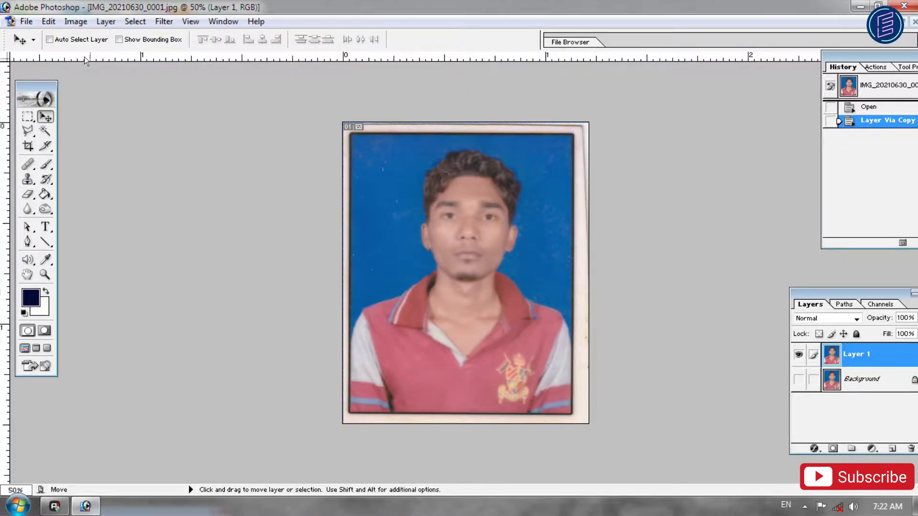
Crop the photo to its inner border at 1.07 in wide by 1.33 in high with a resolution of 300 pixels/inch
click(27, 146)
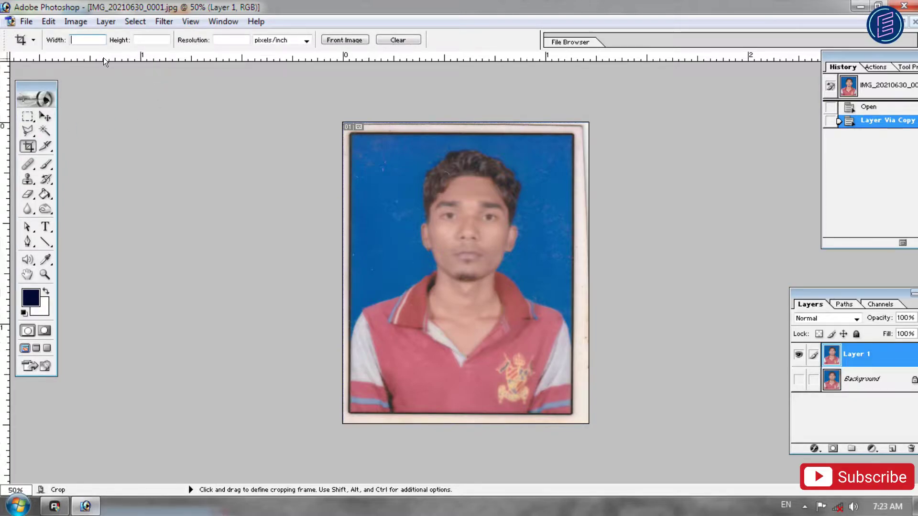
text(1.33)
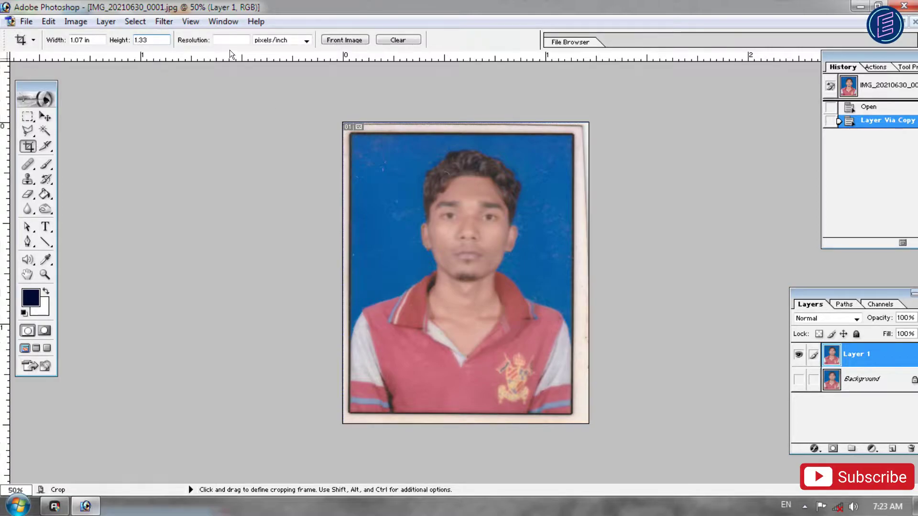
text(00)
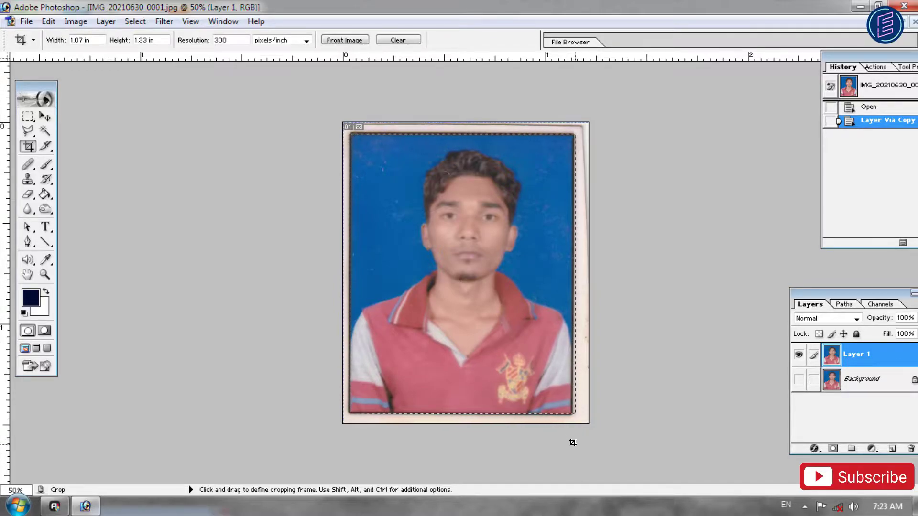
click(573, 441)
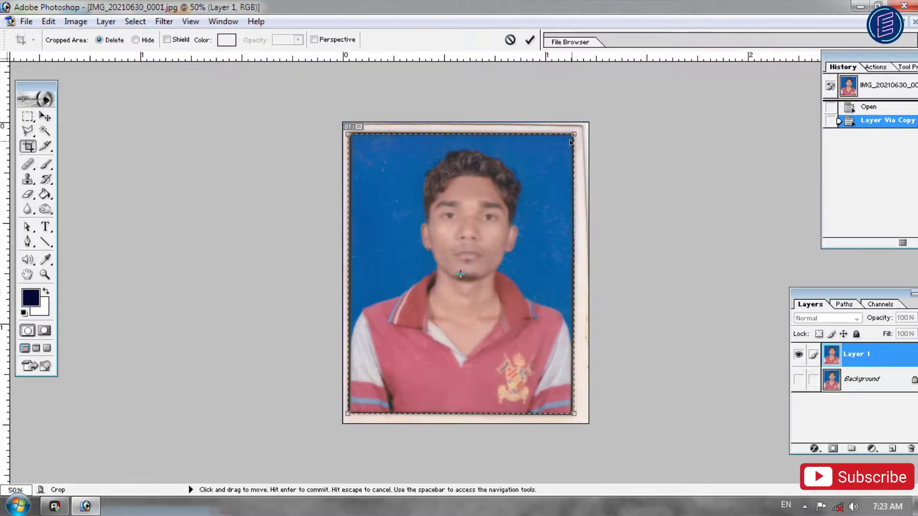
click(529, 39)
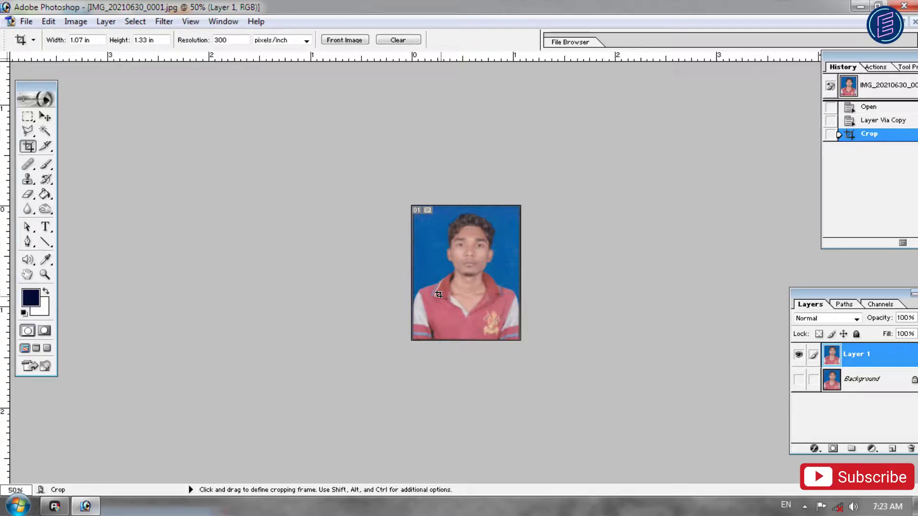
key(ctrl+plus)
key(ctrl+plus)
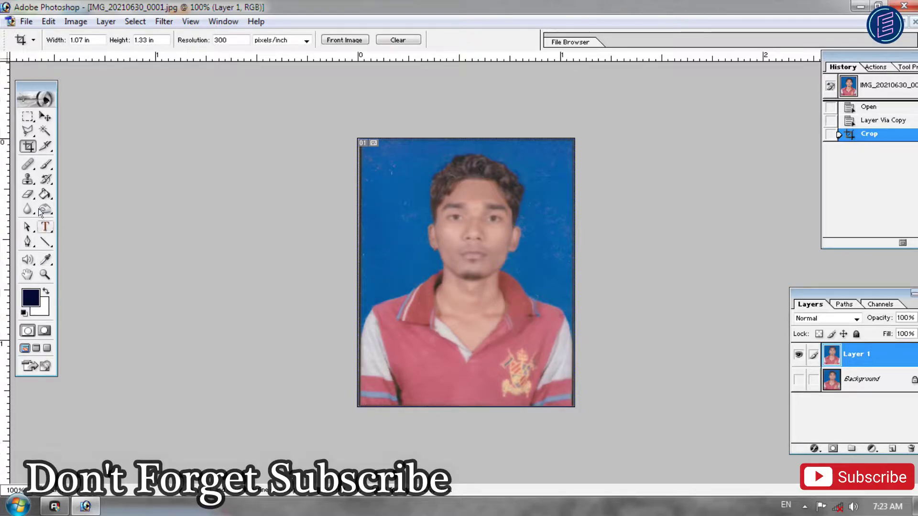
Sample the blue of the photo's backdrop as the foreground color for the Brush tool
click(45, 164)
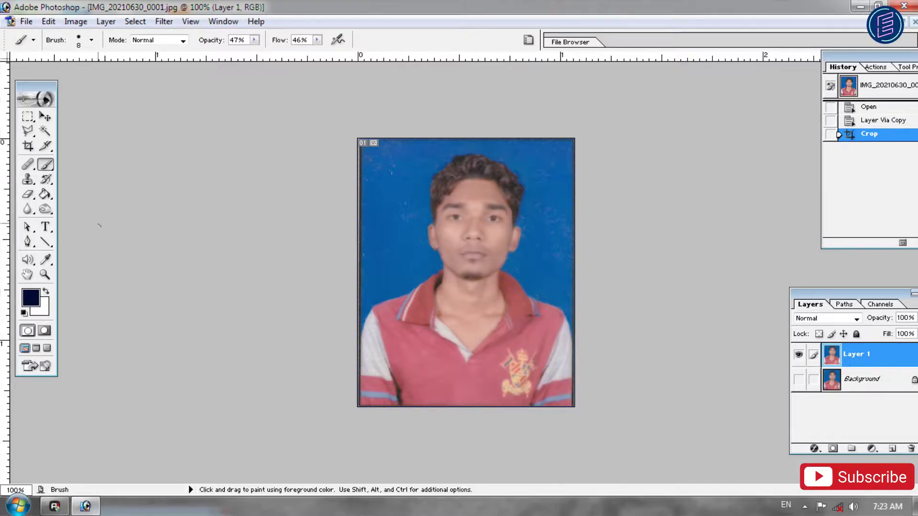
click(45, 131)
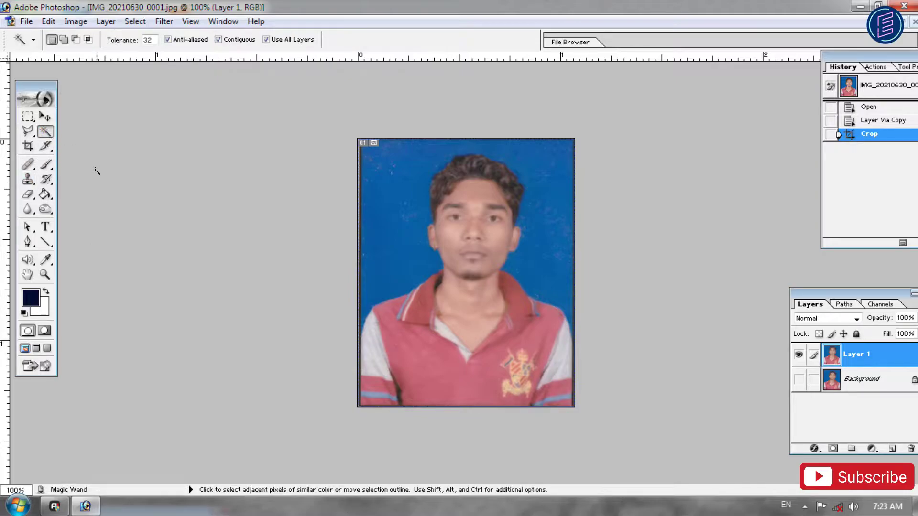
click(46, 165)
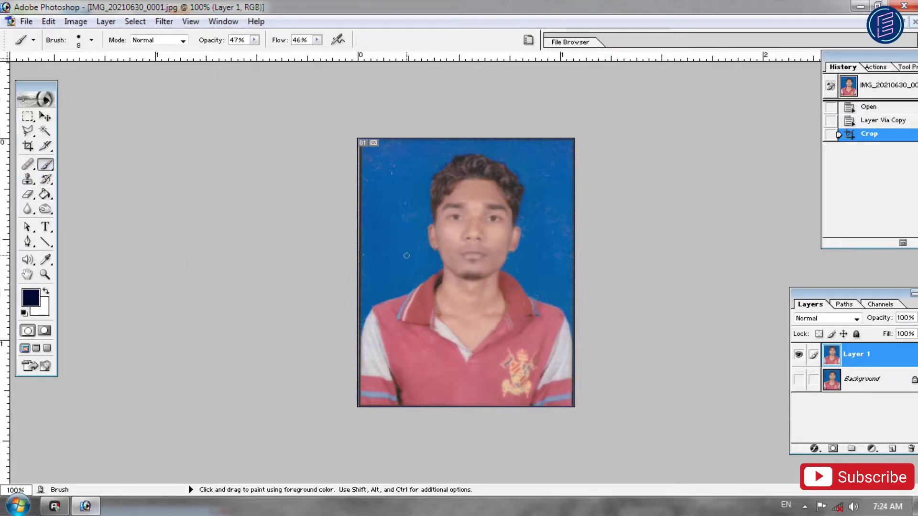
alt+click(391, 221)
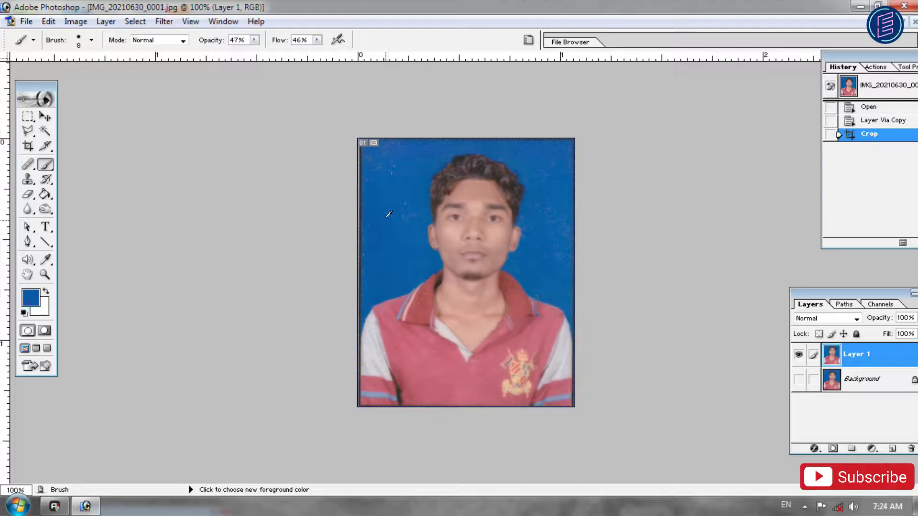
Select the blue backdrop with the Magic Wand, fill it repeatedly with the sampled blue using the Paint Bucket, and deselect
click(46, 131)
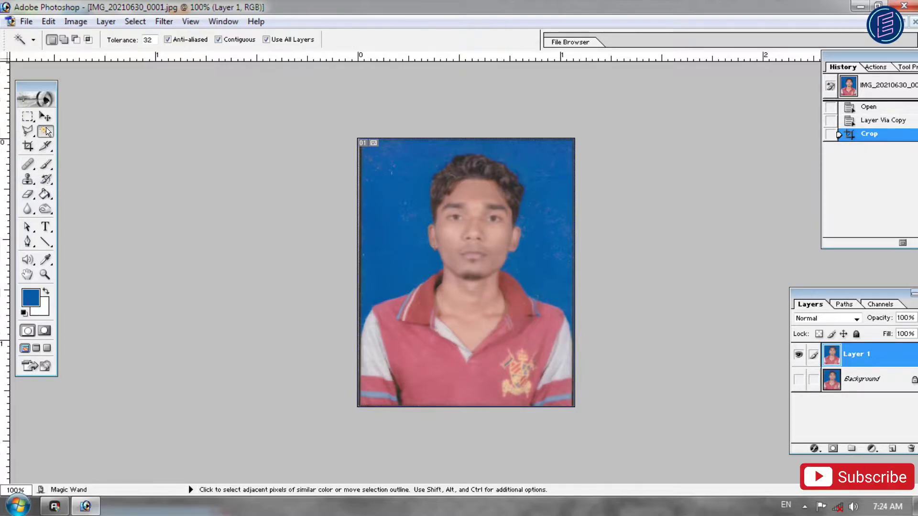
click(411, 227)
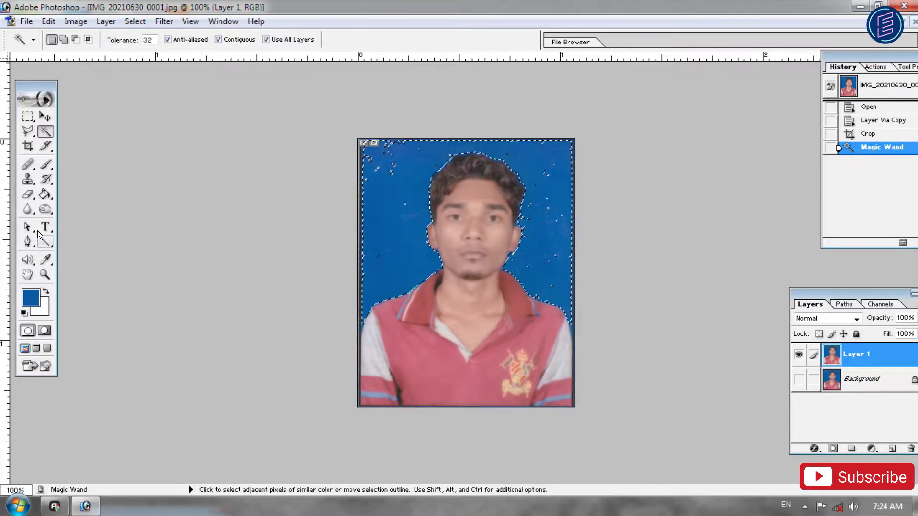
click(43, 196)
click(393, 186)
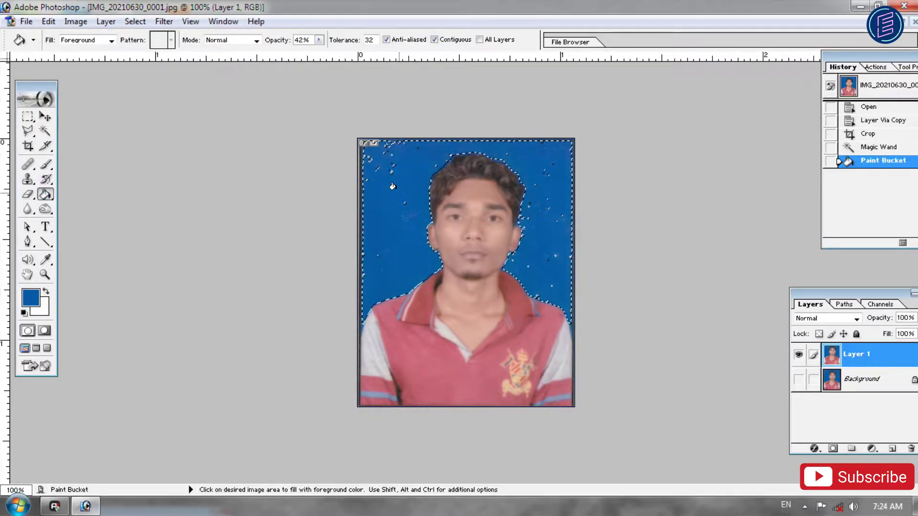
click(390, 196)
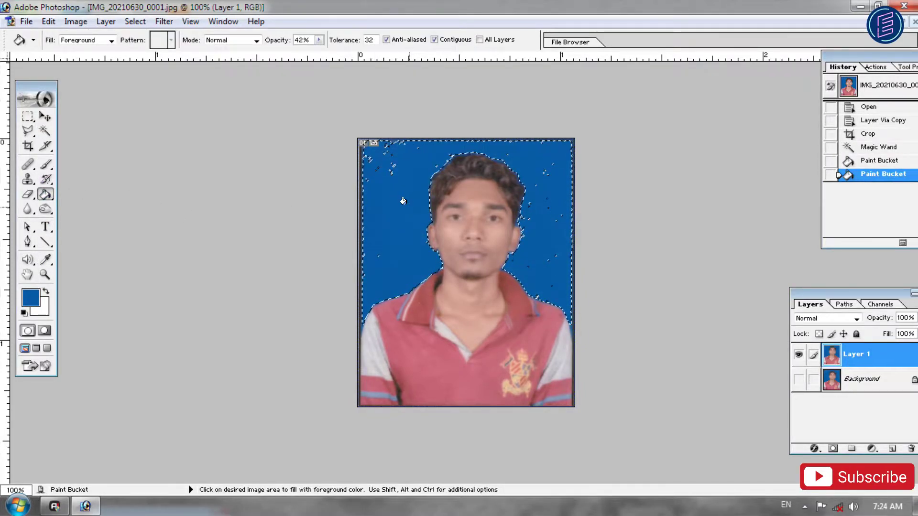
click(566, 262)
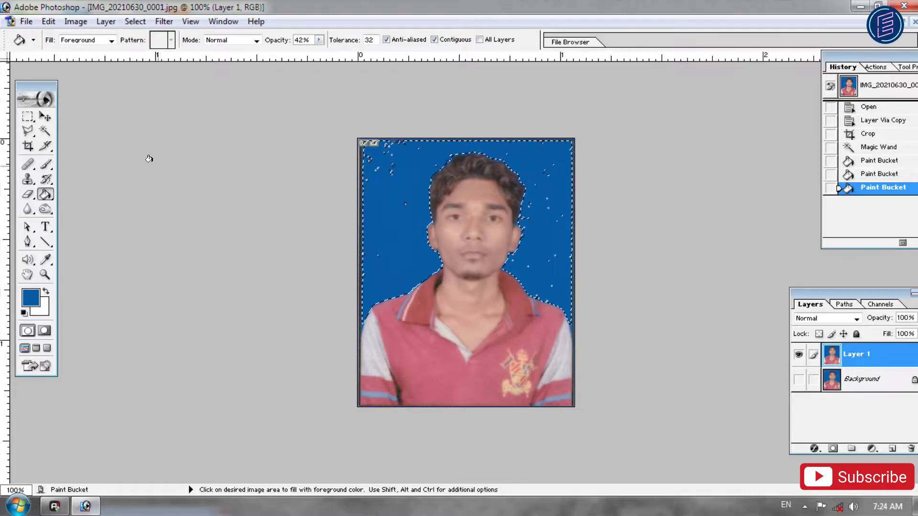
click(45, 131)
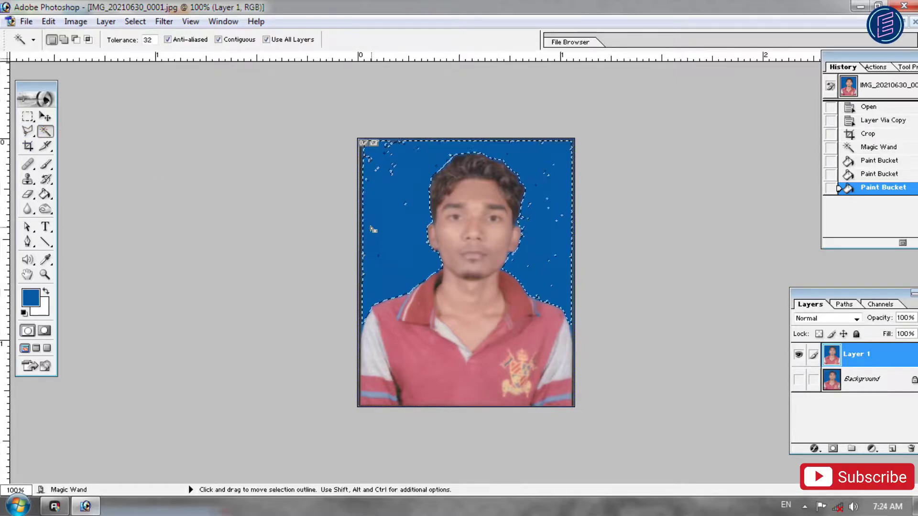
key(ctrl+d)
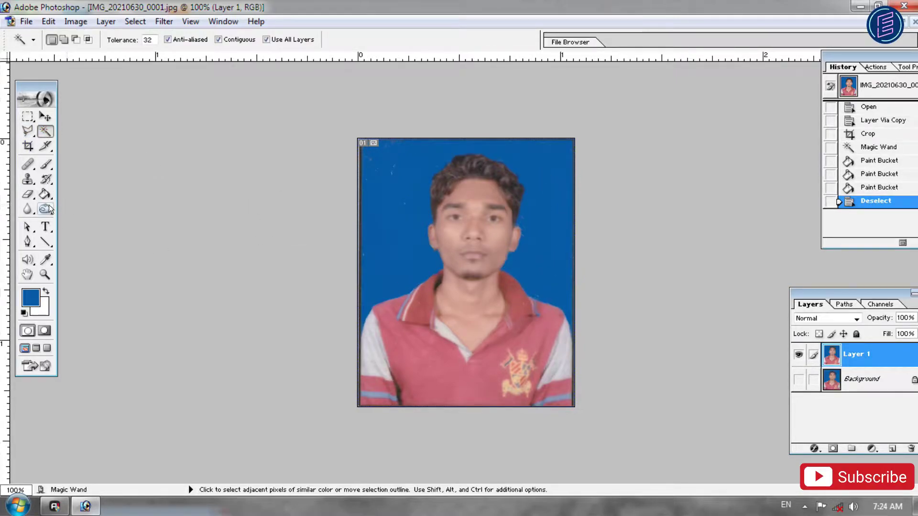
Paint sampled blue over the specks in the upper-left backdrop with a 30-pixel brush
click(46, 165)
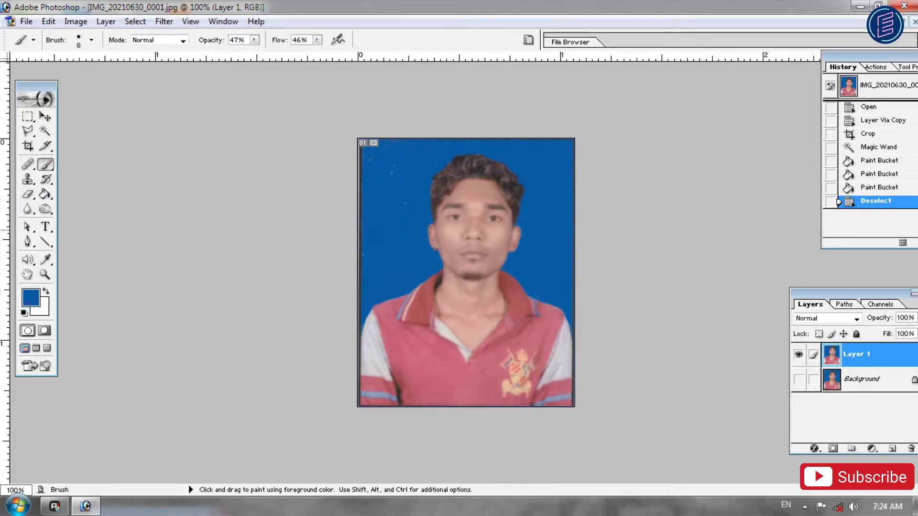
click(391, 171)
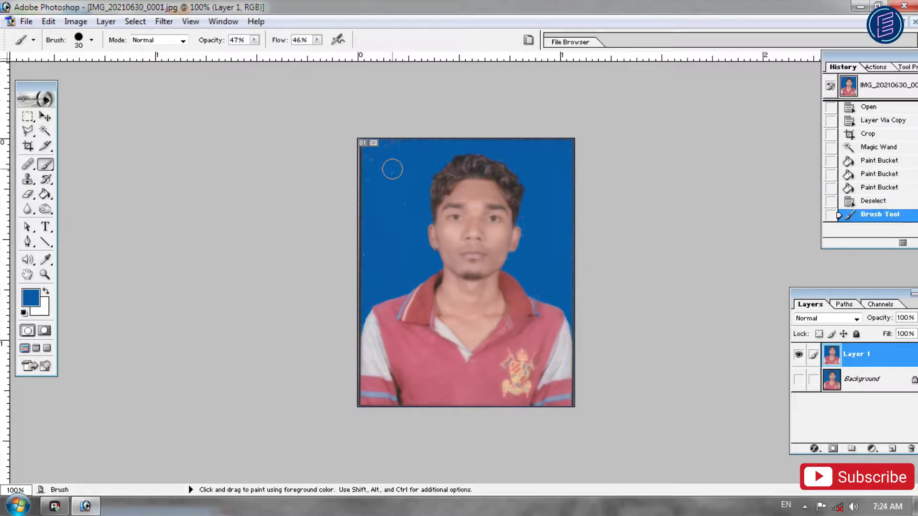
click(392, 169)
Reduce the brush to 9 pixels and dab sampled blue over the small specks in the backdrop left of the head
key(ctrl+plus)
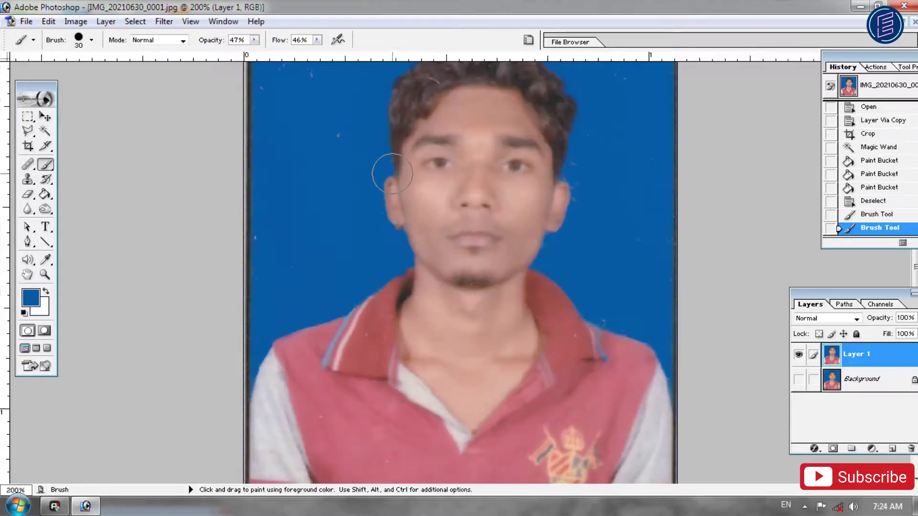
key(ctrl+minus)
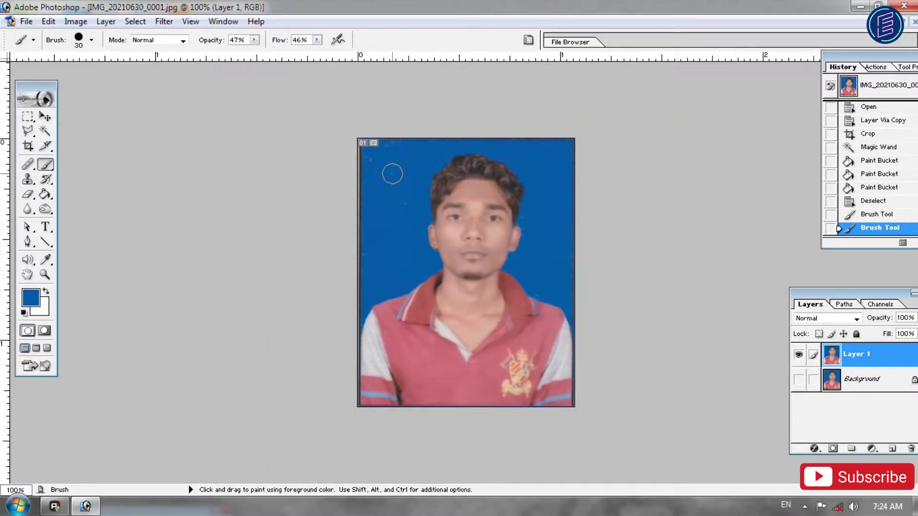
key(ctrl+plus)
scroll(365, 186, up, 2)
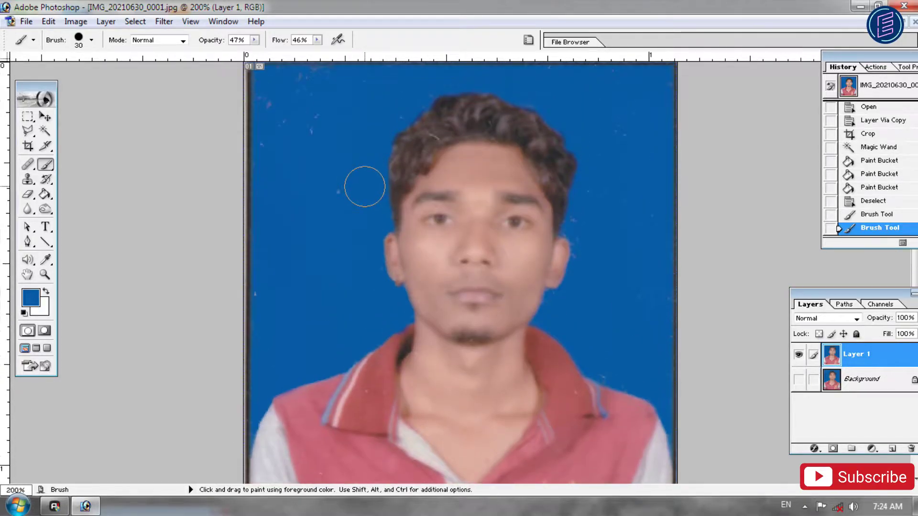
key(bracketleft)
key(bracketleft)
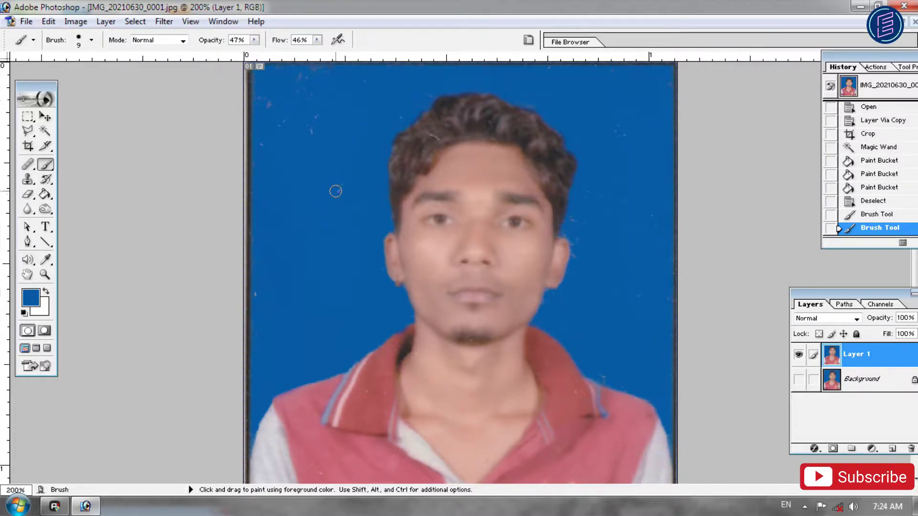
click(335, 192)
click(334, 192)
click(334, 192)
click(337, 193)
click(338, 193)
click(338, 193)
click(339, 193)
click(339, 194)
click(339, 194)
click(339, 193)
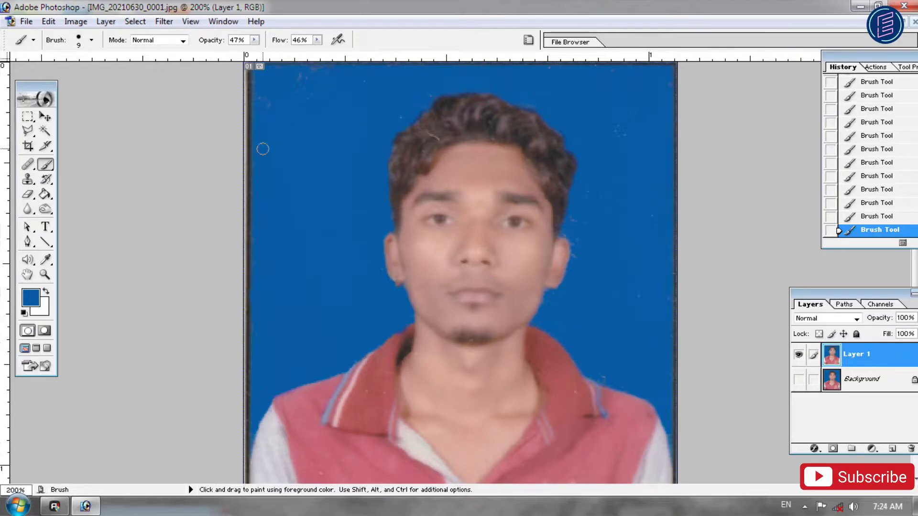
Enlarge the brush to 30 pixels and paint over the remaining specks across the blue backdrop
key(bracketright)
key(bracketright)
key(bracketright)
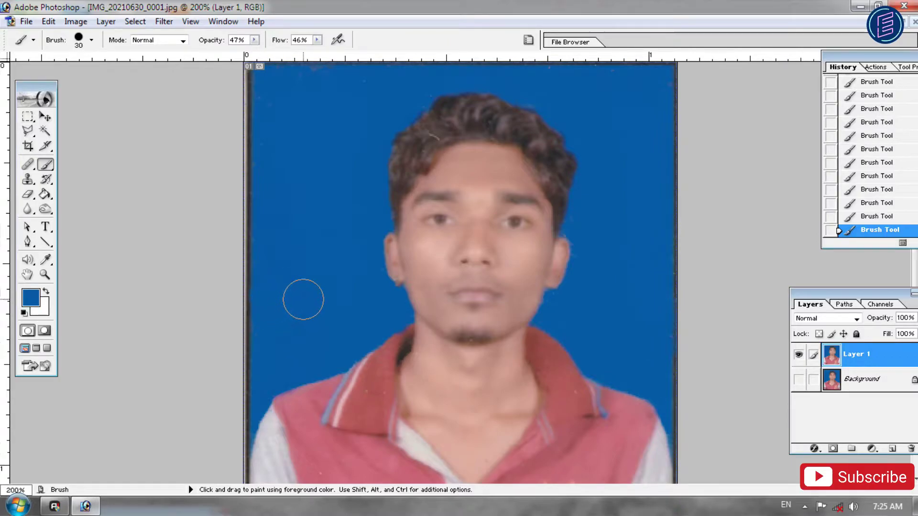
key(ctrl+minus)
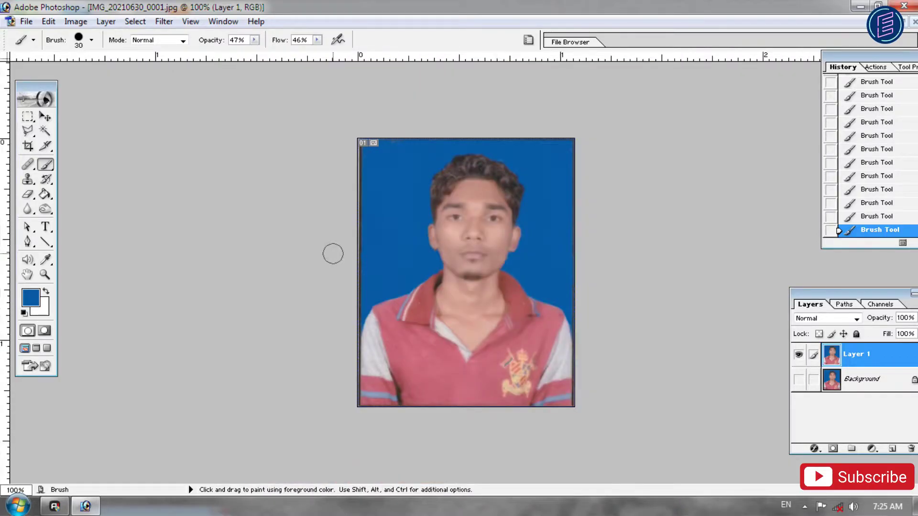
Select the hair with the Magic Wand, darken it slightly with Curves, and deselect
click(46, 131)
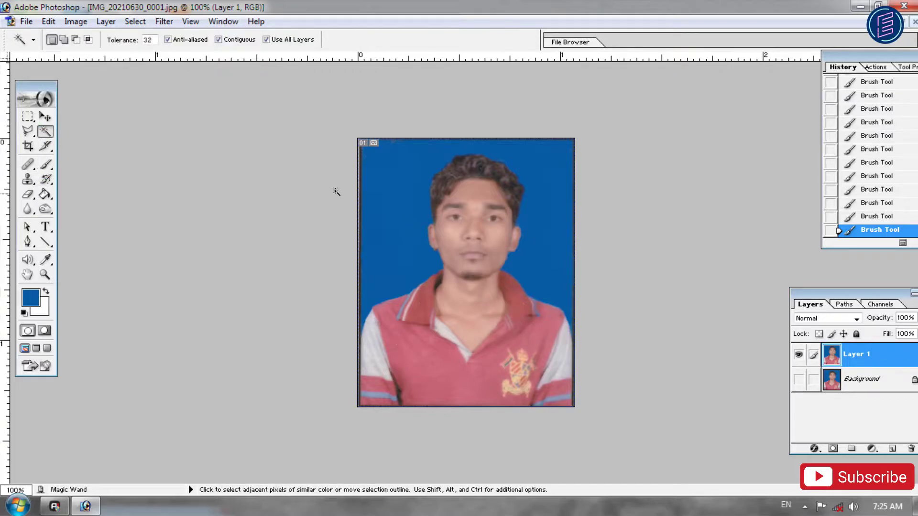
click(458, 175)
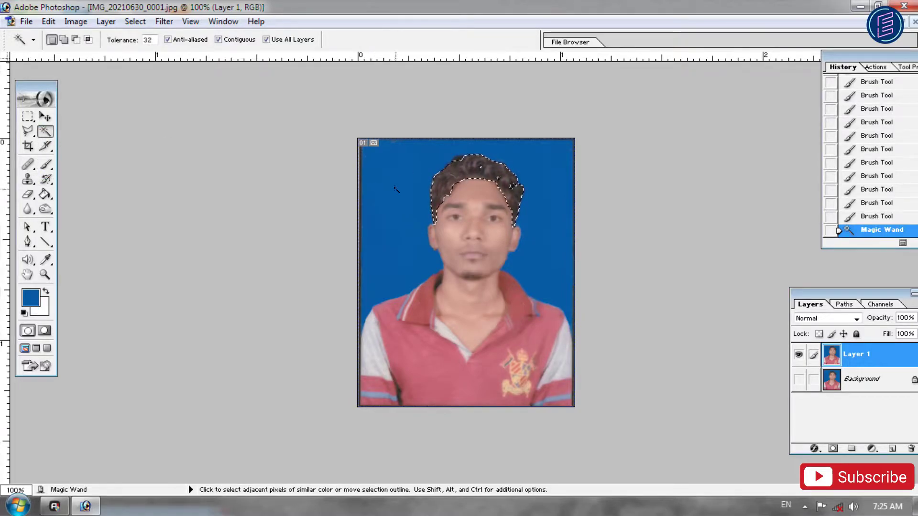
key(ctrl+m)
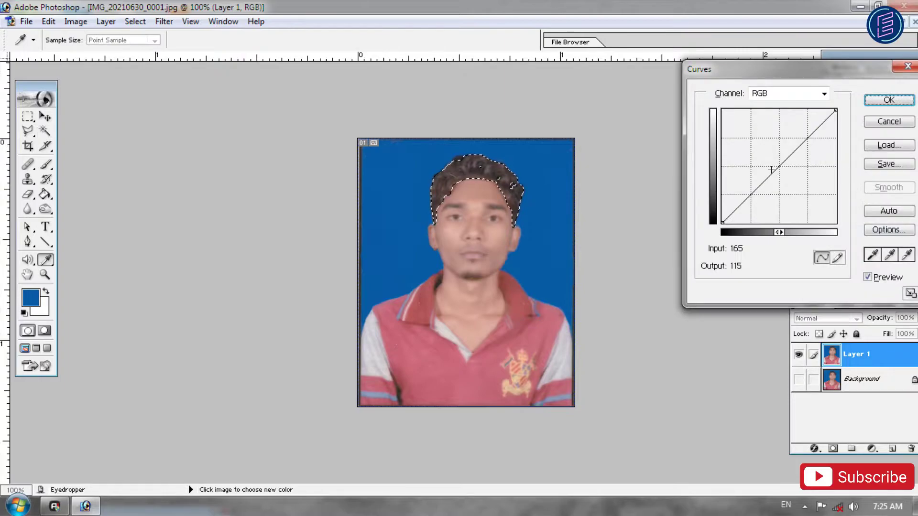
drag(776, 171, 779, 170)
click(889, 99)
key(ctrl+d)
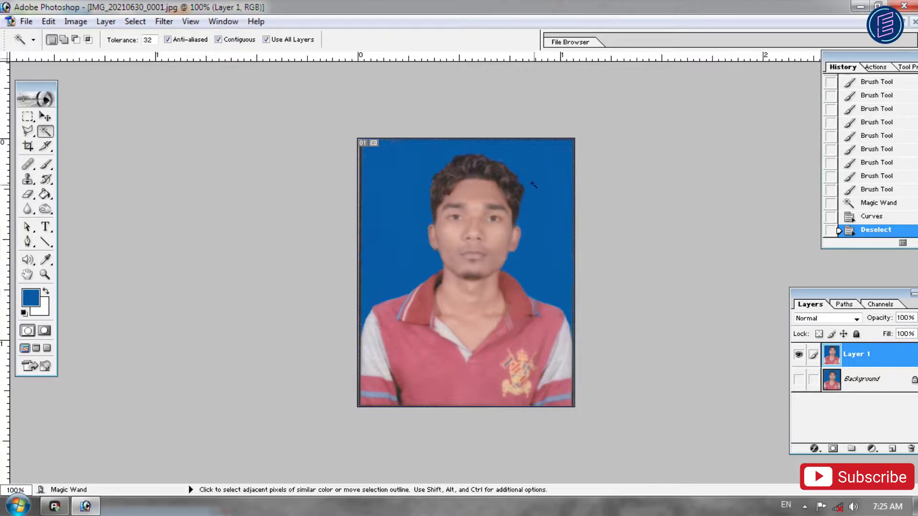
Select the red front of the shirt with the Magic Wand and darken it with Curves, input 155 and output 144
click(440, 383)
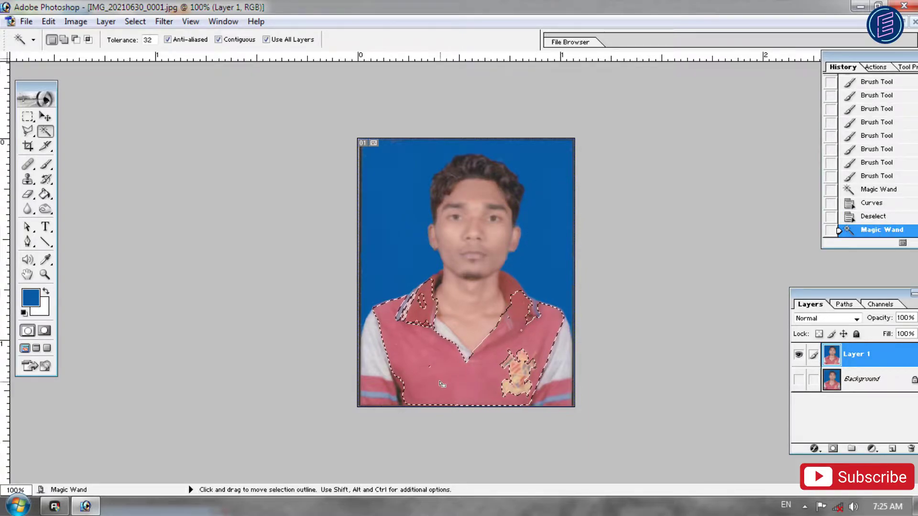
key(ctrl+m)
drag(784, 160, 792, 159)
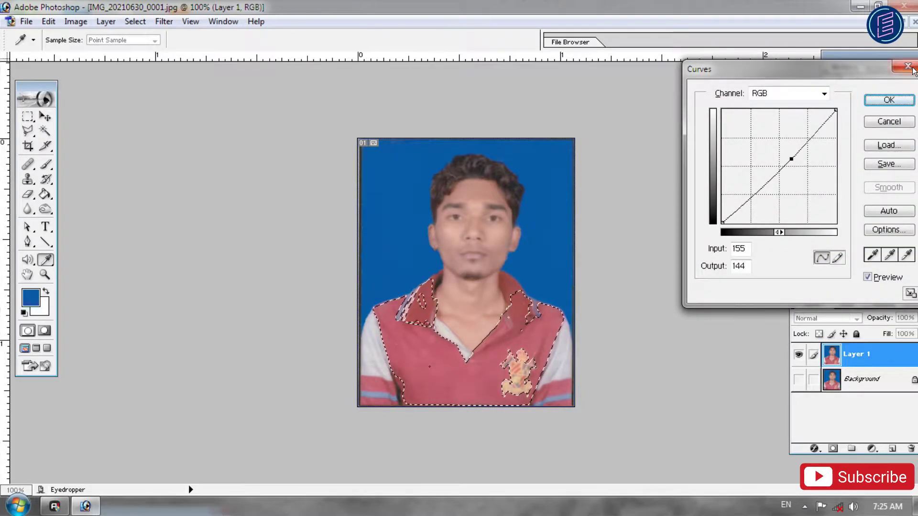
click(889, 99)
Select the red band on the sleeve at the photo's lower right and adjust its tone with Curves
click(563, 393)
click(563, 394)
key(ctrl+m)
drag(792, 180, 788, 167)
click(376, 381)
click(890, 99)
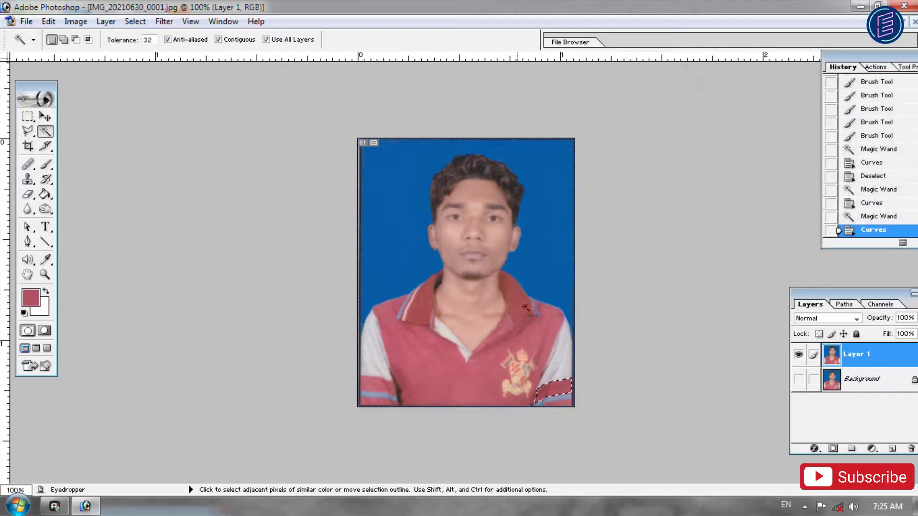
Select the red band on the lower-left sleeve, darken it with Curves at about input 152 and output 138, and deselect
click(369, 387)
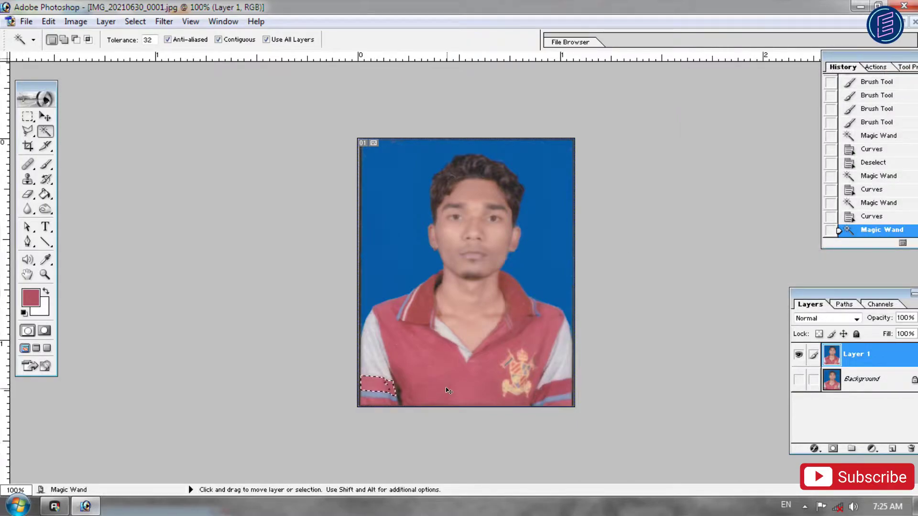
key(ctrl+m)
mouse_move(788, 172)
mouse_down()
mouse_move(787, 153)
mouse_move(789, 162)
mouse_up()
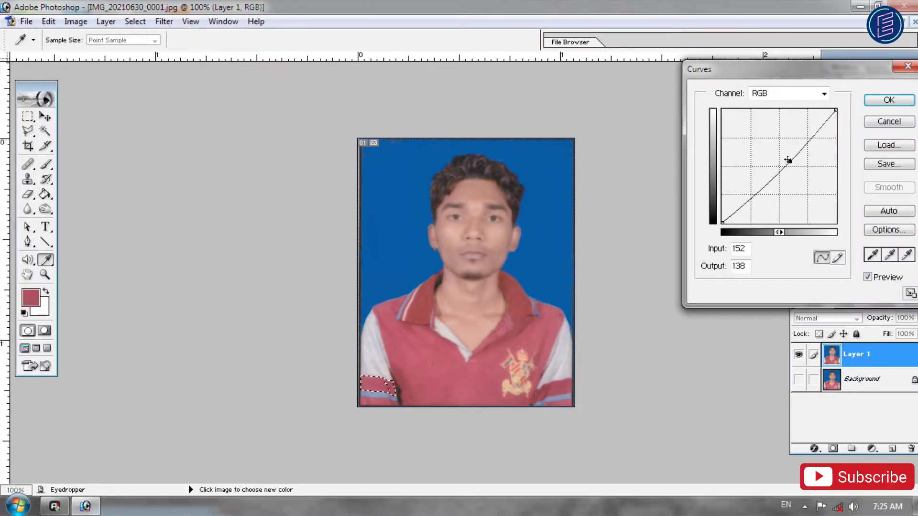
key(Return)
click(533, 273)
key(ctrl+d)
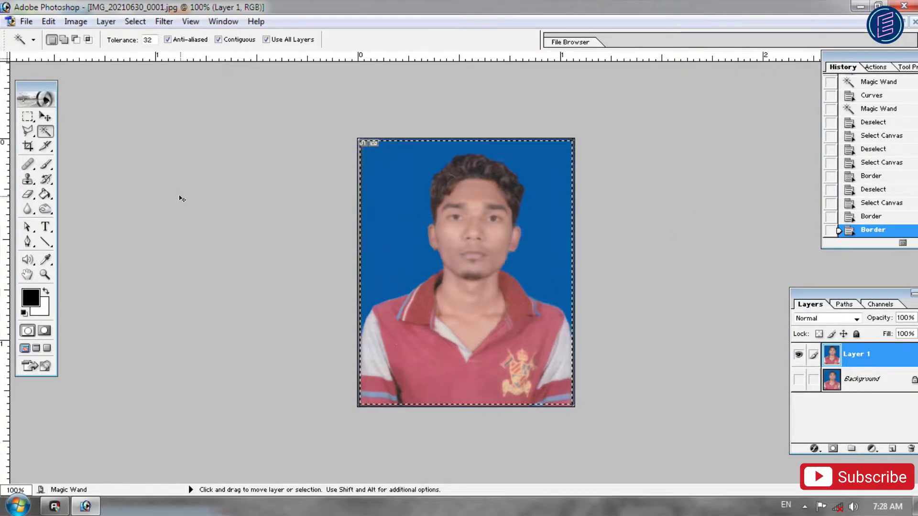
Clear the existing selection, select the whole canvas, apply a centered 4 px black stroke at 100% opacity, and deselect
click(372, 206)
click(324, 211)
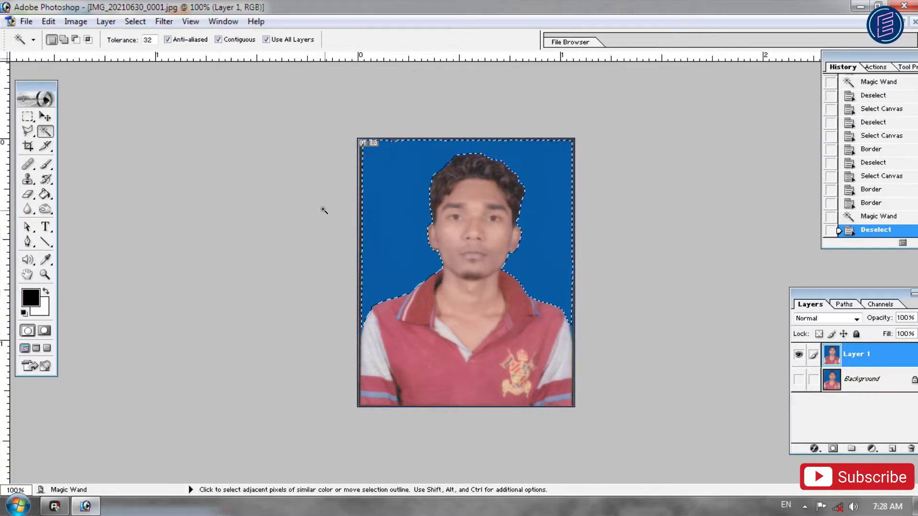
key(ctrl+a)
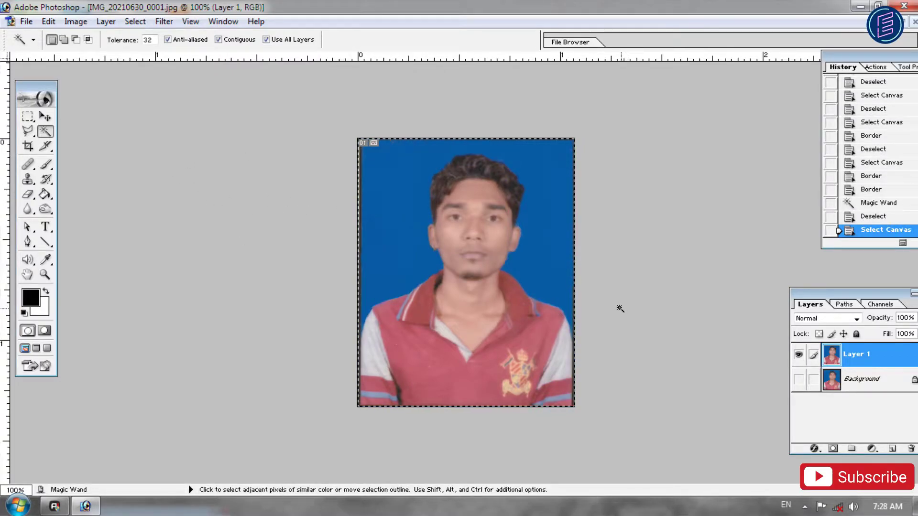
click(50, 21)
click(76, 251)
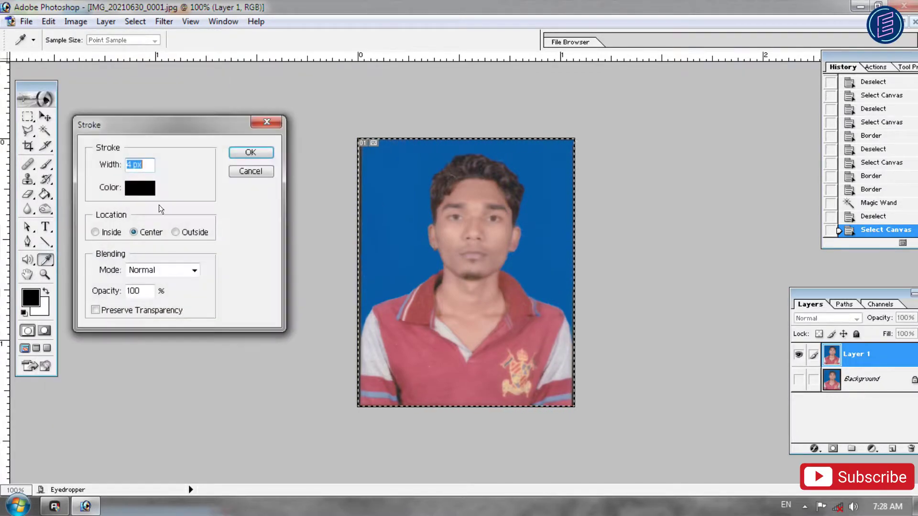
click(249, 152)
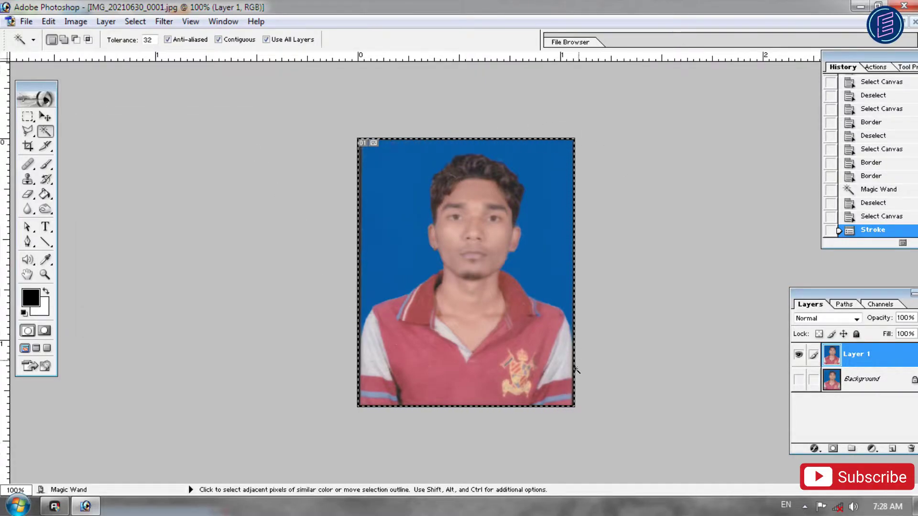
click(282, 200)
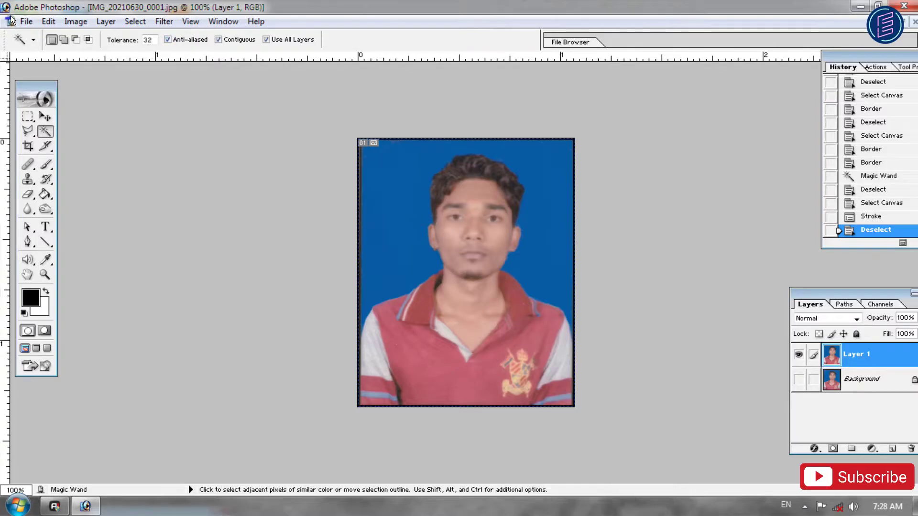
Create a new white RGB document from the 4 x 6 inch preset at 300 pixels/inch
click(26, 21)
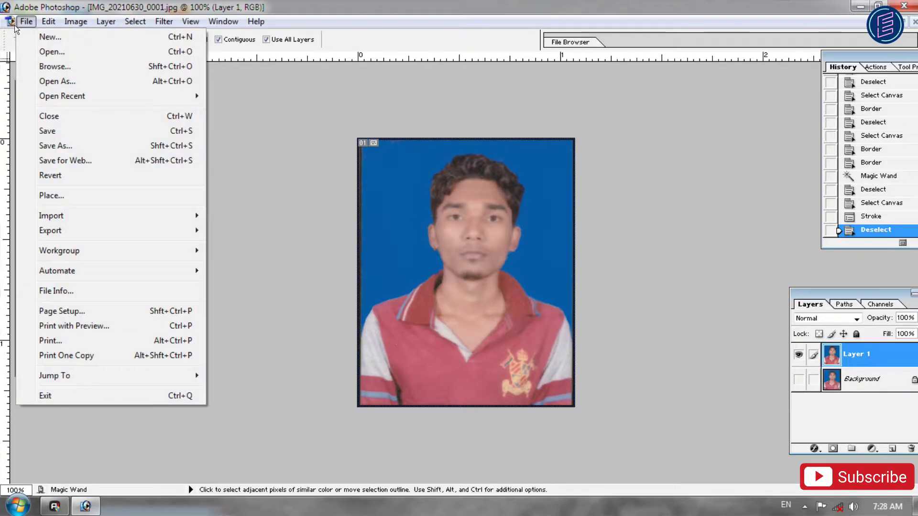
click(53, 37)
click(201, 192)
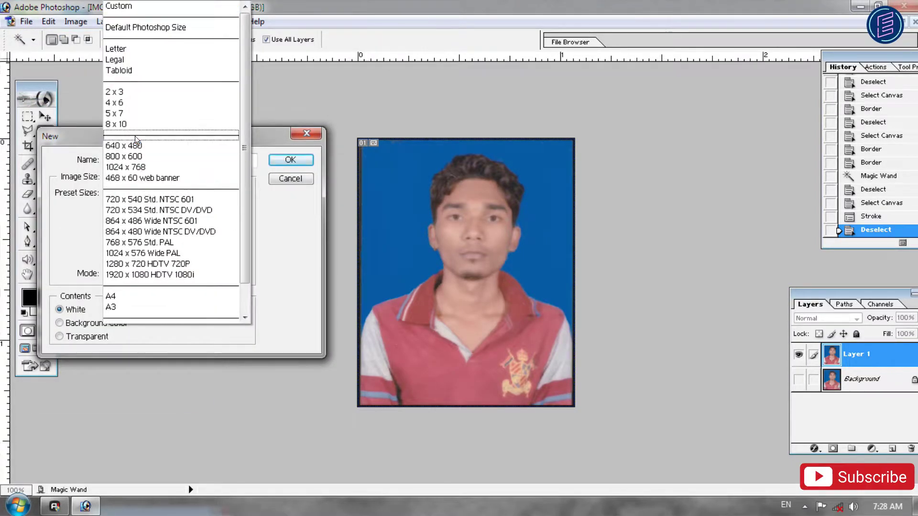
click(190, 120)
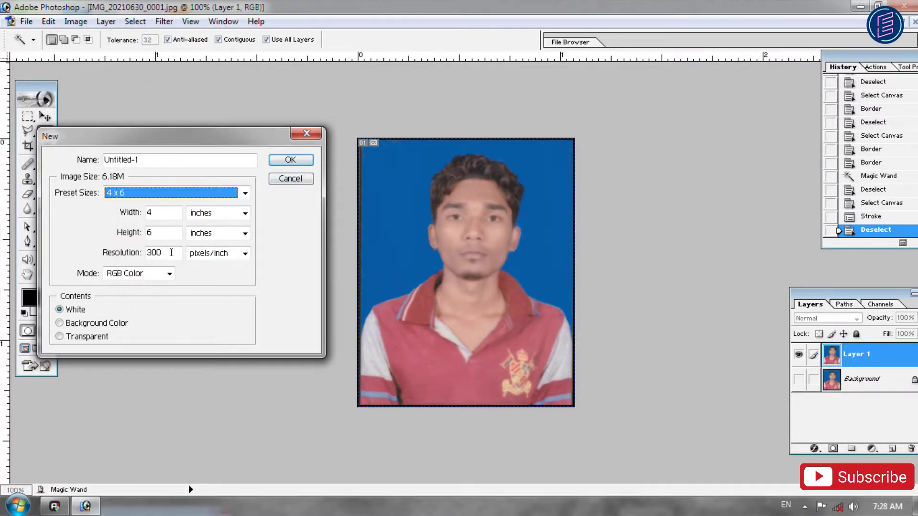
click(300, 159)
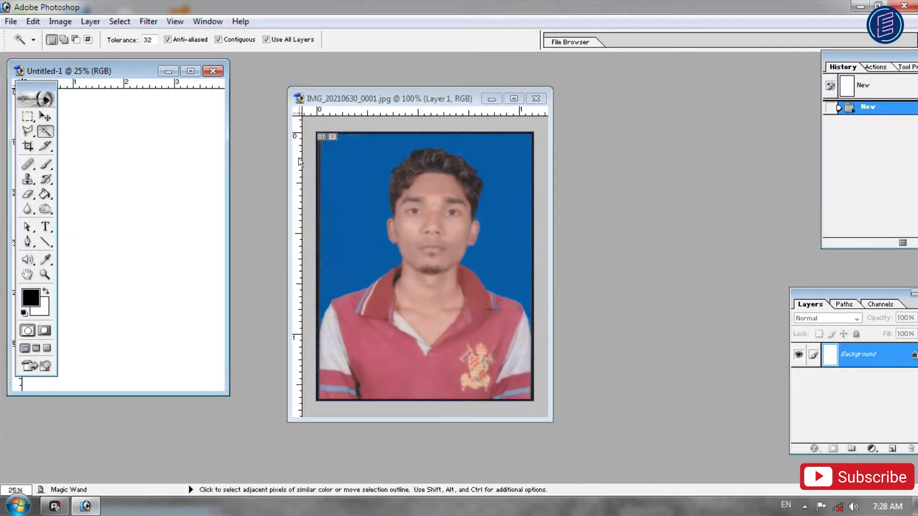
Place the two document windows side by side, copy the portrait layer into the blank 4 x 6 sheet, and maximize the sheet
drag(133, 74, 223, 94)
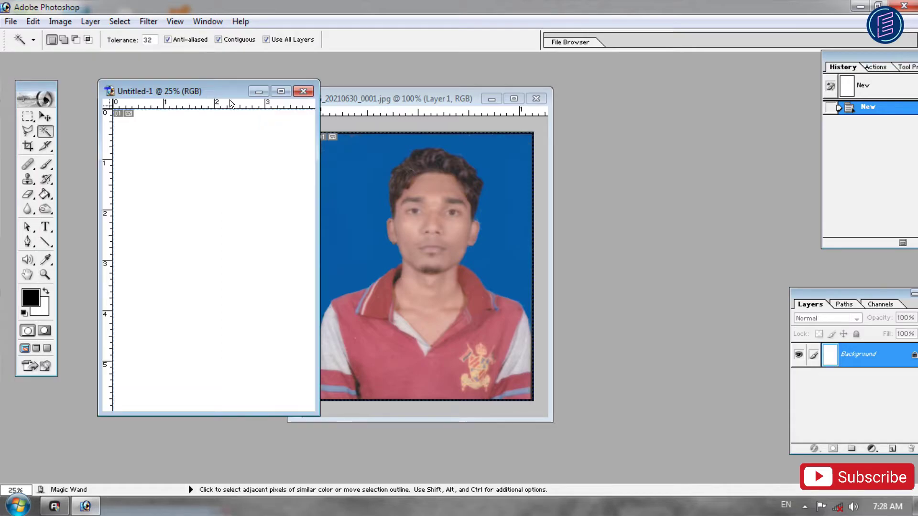
drag(385, 99, 546, 88)
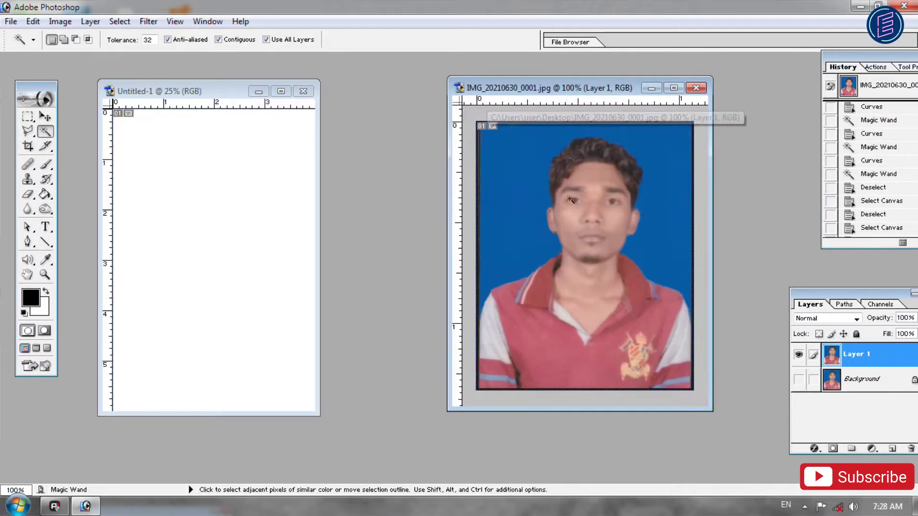
click(45, 116)
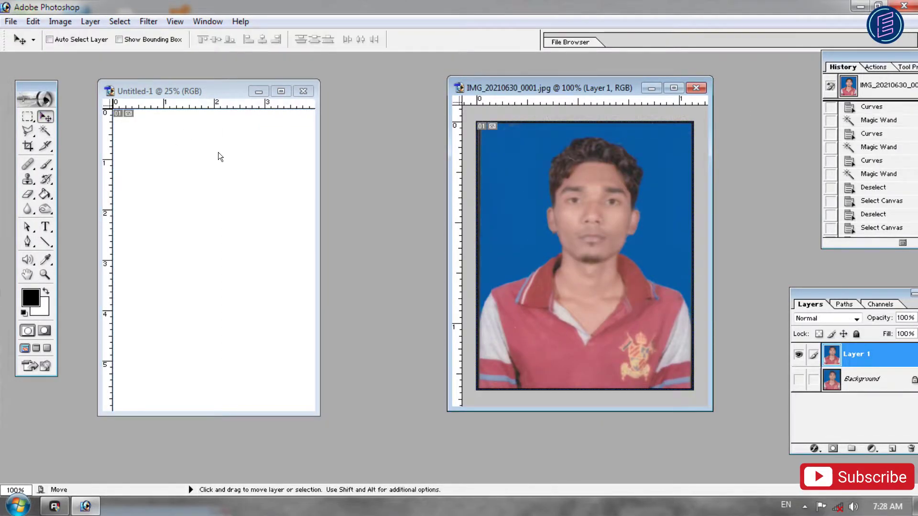
drag(580, 271, 242, 258)
click(281, 92)
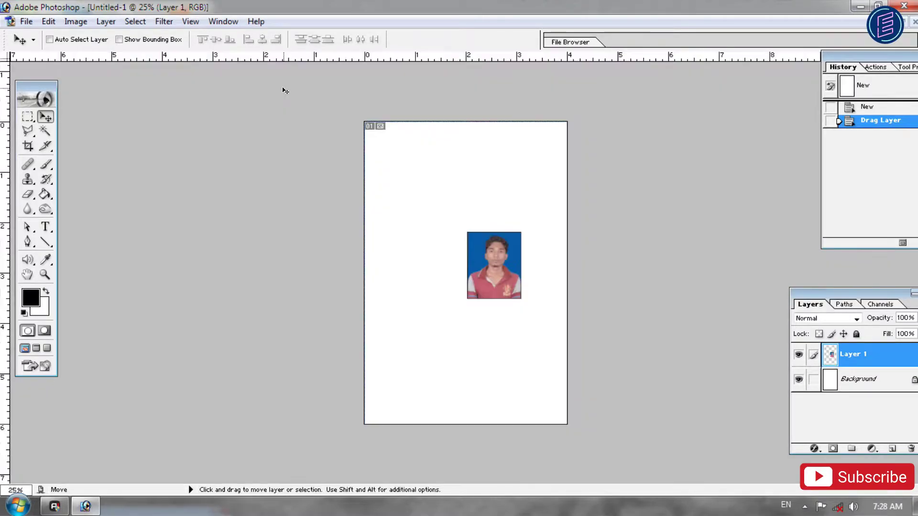
Move the portrait to the sheet's upper-left corner and nudge it until it leaves a narrow margin
drag(494, 284, 397, 188)
key(ctrl+plus)
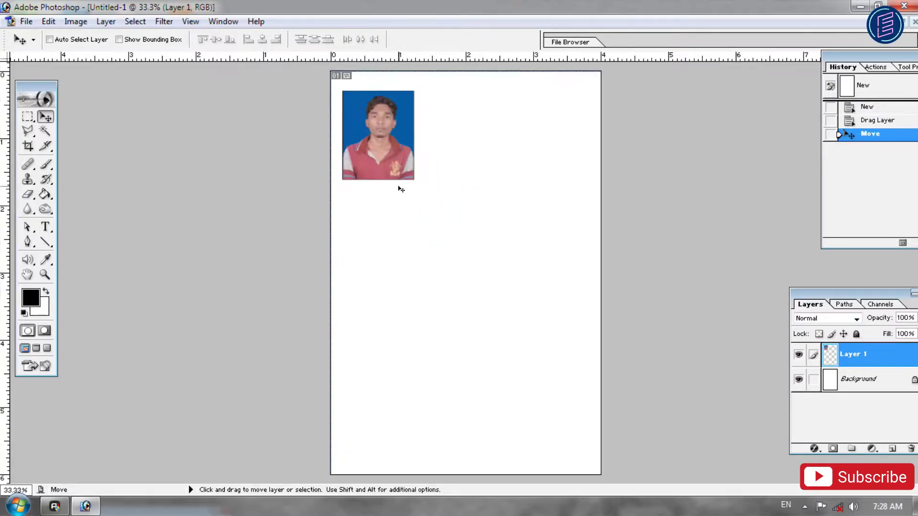
key(shift+Up)
key(shift+Up)
key(shift+Up)
key(shift+Up)
key(shift+Up)
key(shift+Up)
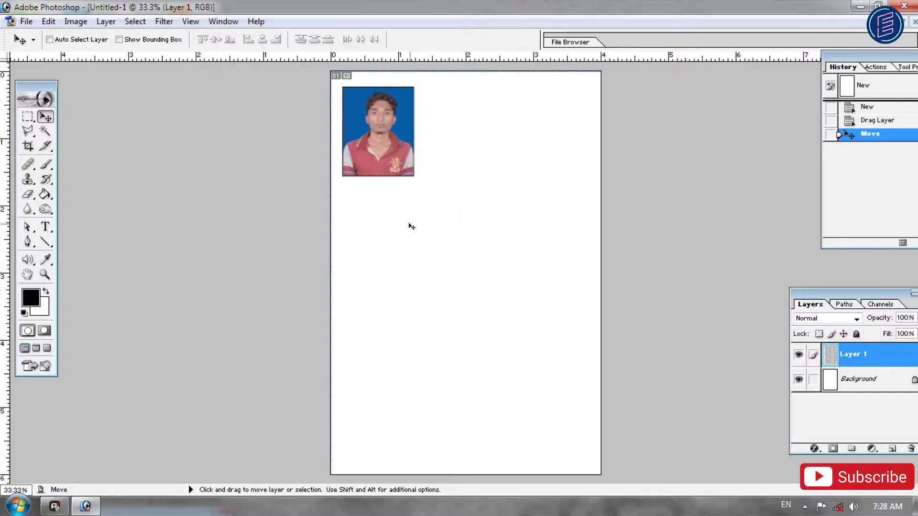
key(shift+Left)
key(shift+Left)
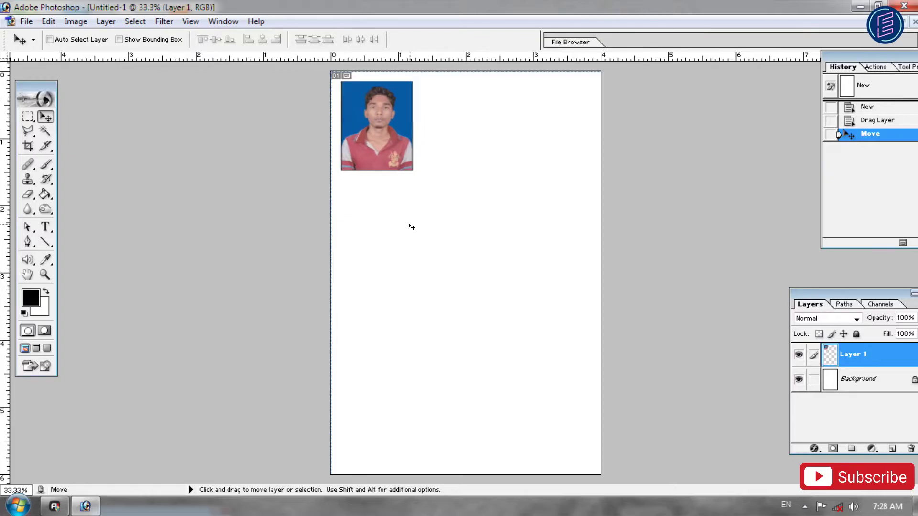
key(shift+Up)
key(shift+Left)
key(shift+Up)
Duplicate the portrait twice across the top of the sheet and nudge the copies into an evenly spaced row of three
drag(372, 139, 629, 148)
click(832, 379)
key(shift+Right)
drag(536, 148, 537, 148)
key(alt+])
drag(467, 156, 473, 159)
key(shift+Up)
key(shift+Left)
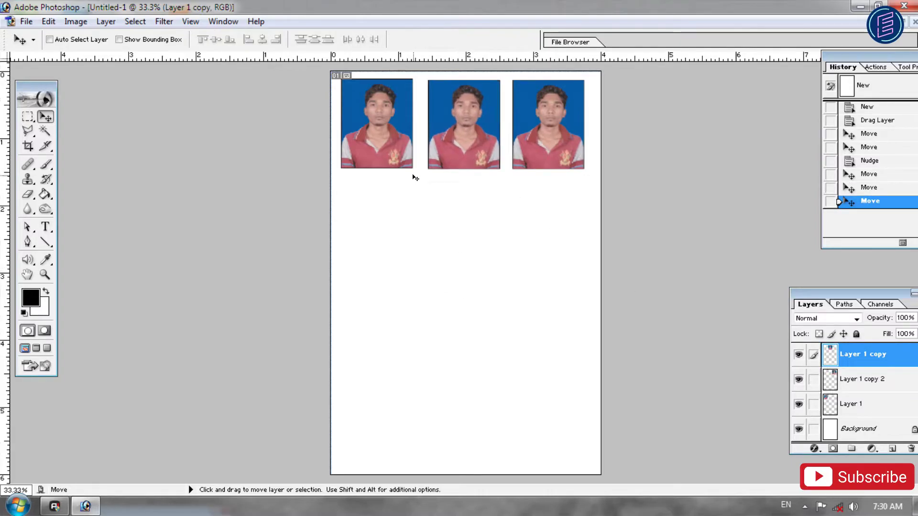
Duplicate the portrait down the sheet to complete a grid of four rows with three photos each
drag(476, 154, 555, 251)
drag(468, 242, 380, 306)
drag(533, 314, 529, 346)
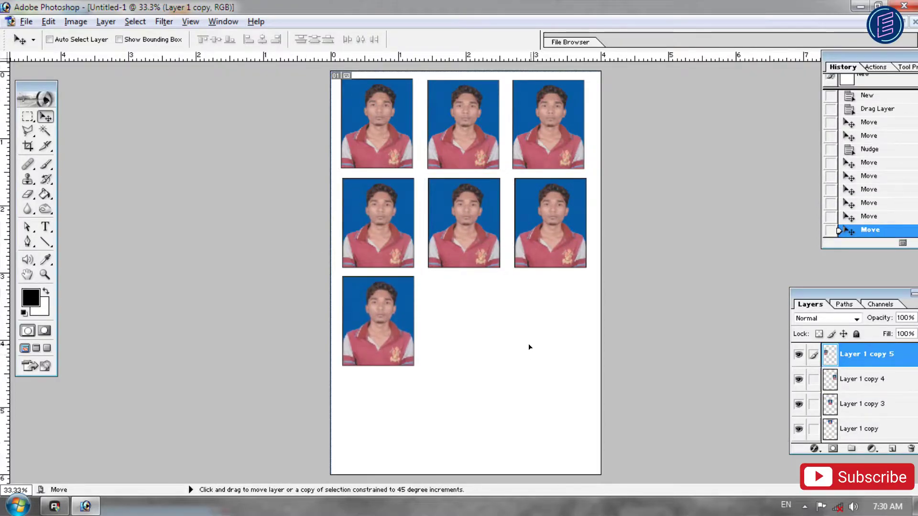
drag(371, 349, 376, 418)
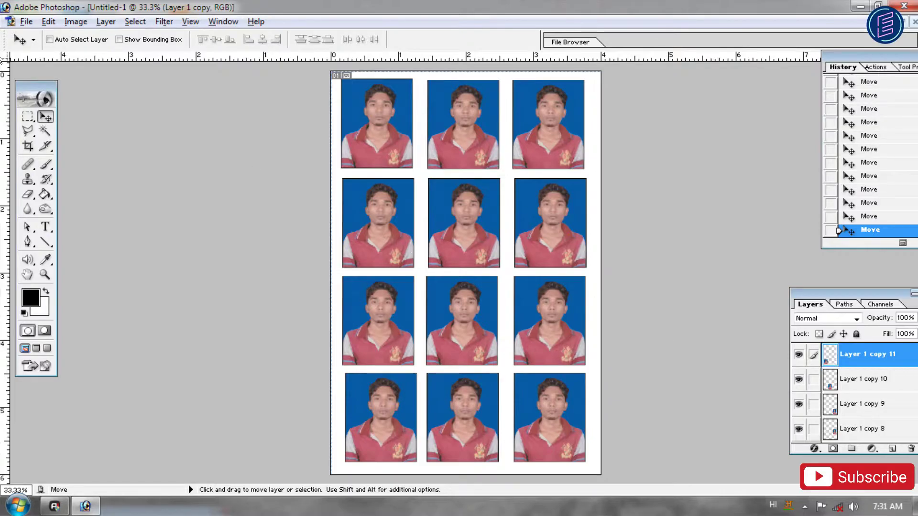
Save the finished sheet to the Desktop as a JPEG copy named with a row of 1s, at Maximum quality 12
click(25, 22)
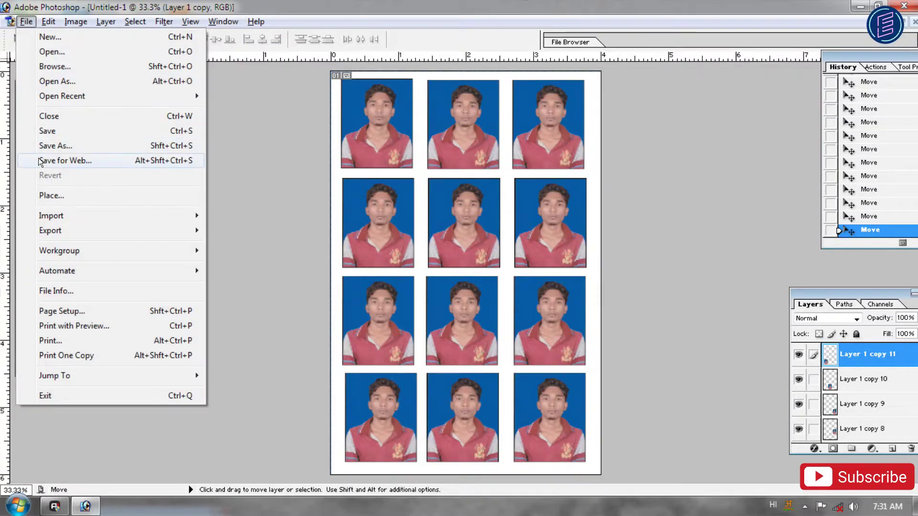
click(56, 146)
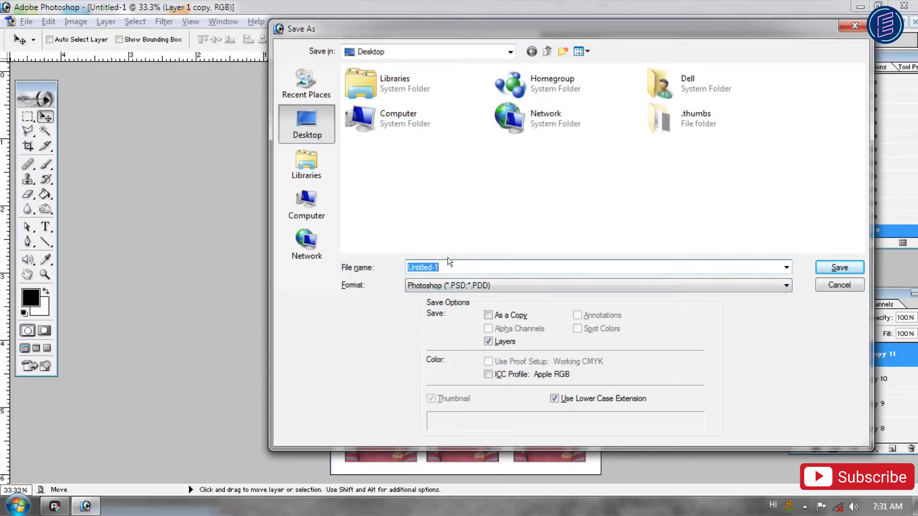
text(1111111111111111111111)
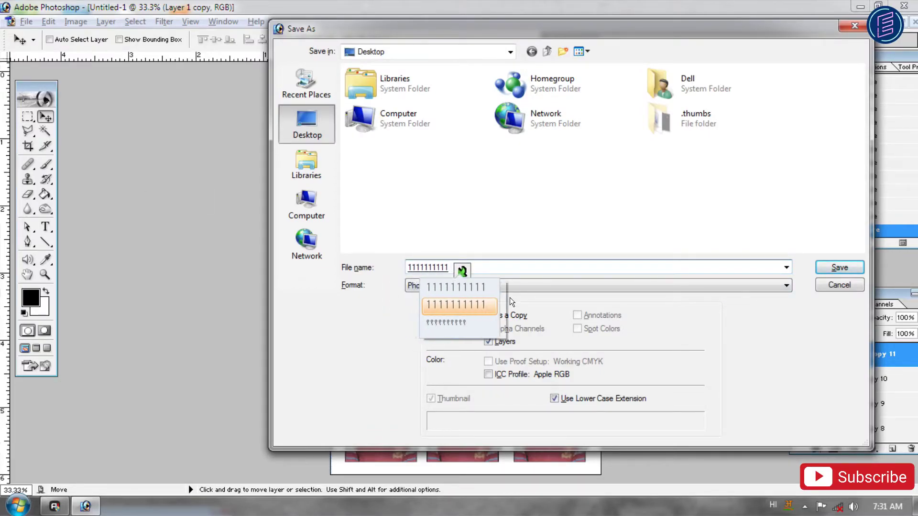
click(657, 286)
click(544, 348)
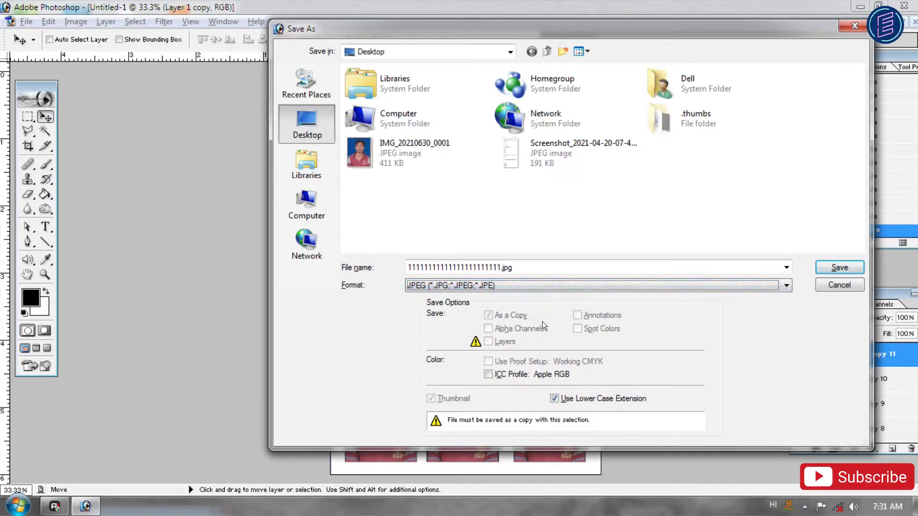
click(582, 205)
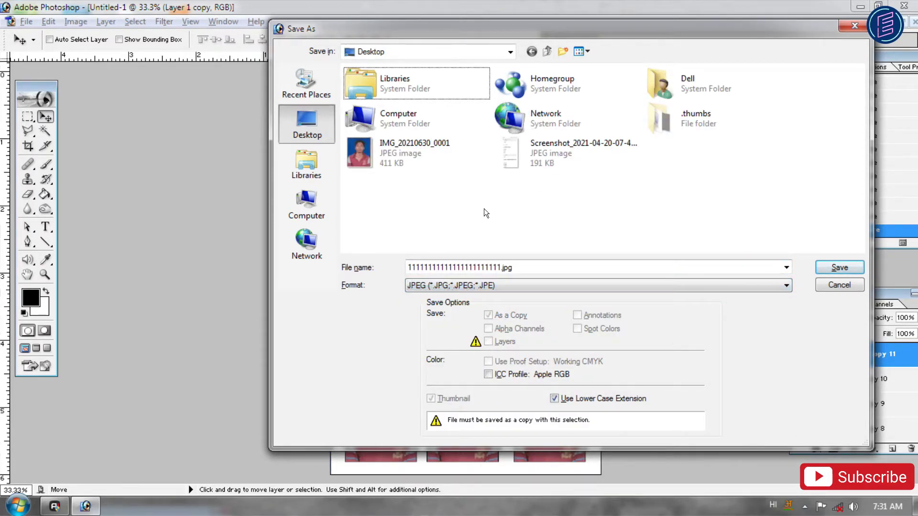
click(839, 268)
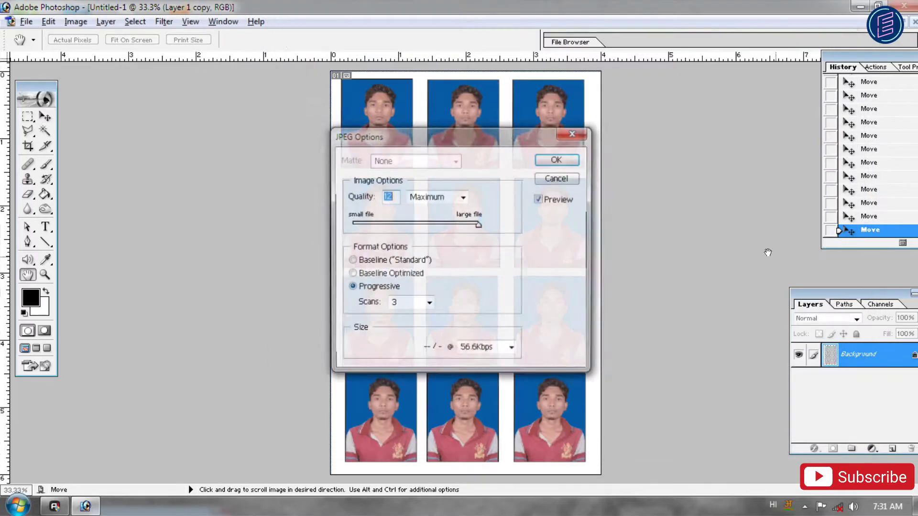
click(556, 160)
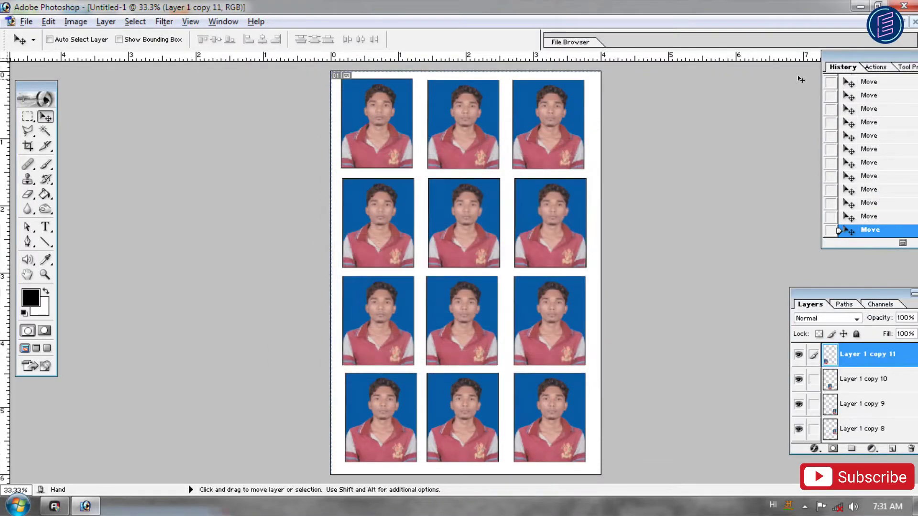
On the desktop, place the saved sheet beside the scanned portrait, then open it maximized in Windows Photo Viewer and inspect the photos
click(859, 7)
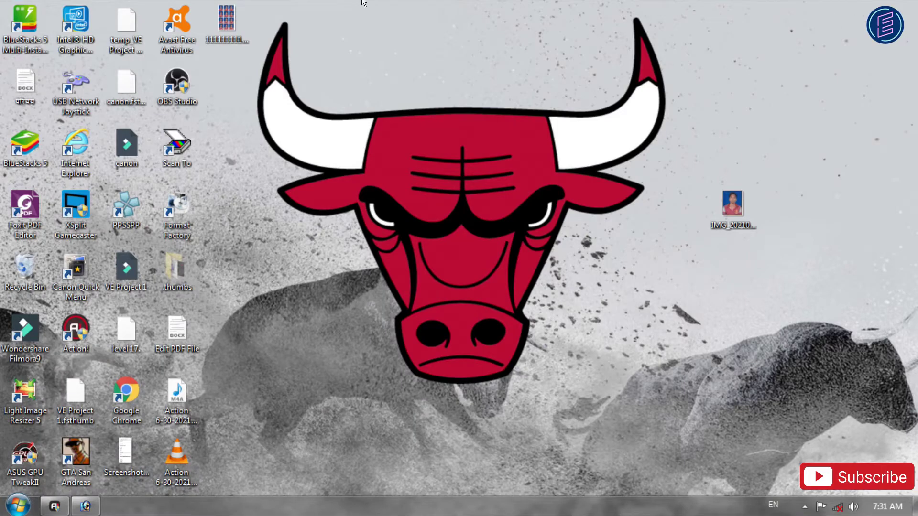
drag(798, 182, 794, 192)
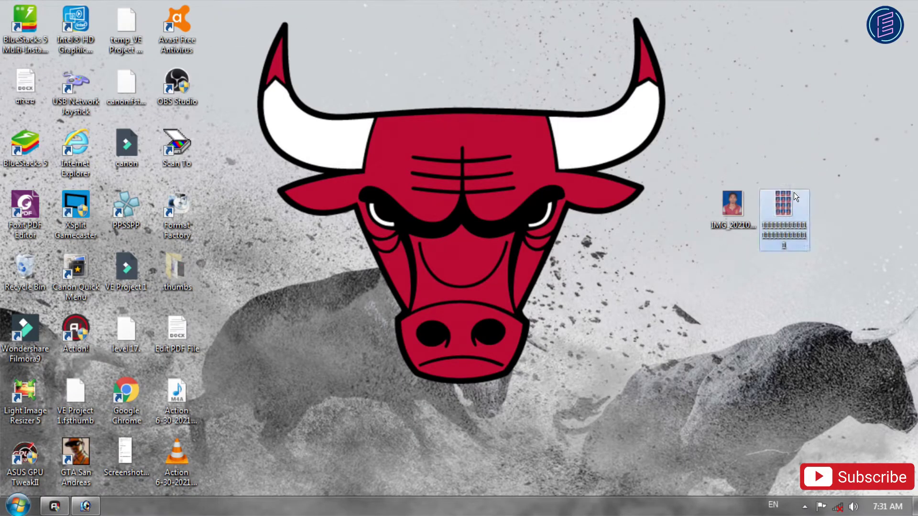
double_click(787, 200)
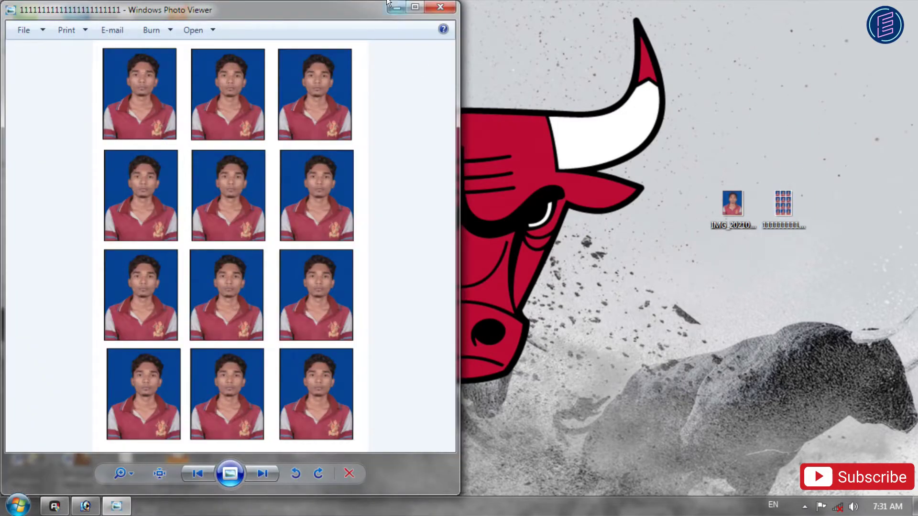
click(415, 8)
scroll(617, 201, up, 3)
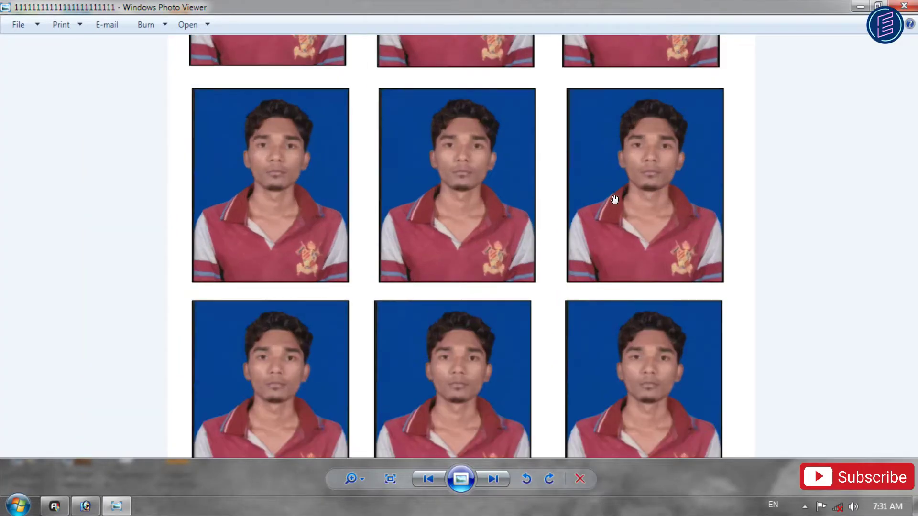
scroll(615, 200, down, 3)
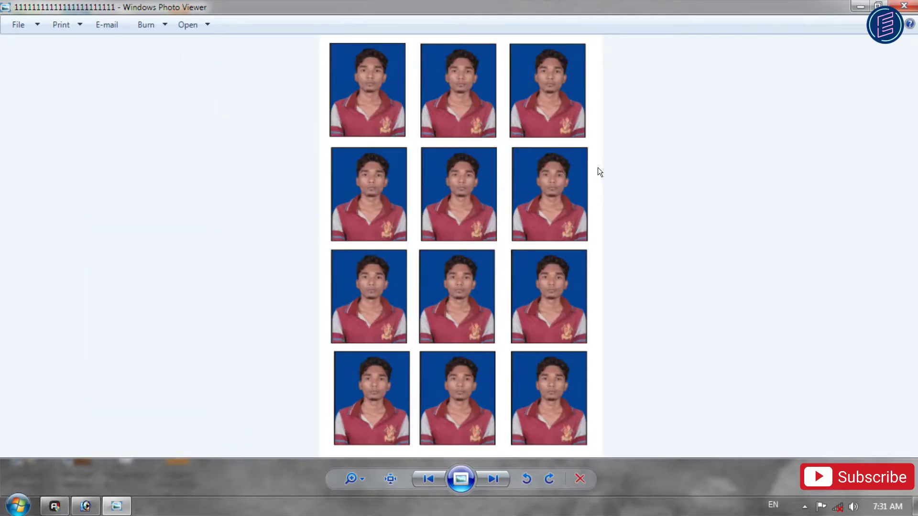
Start printing the sheet and, in the Canon G2010 series properties, use Photo Printing with borderless printing on and grayscale printing off
click(69, 24)
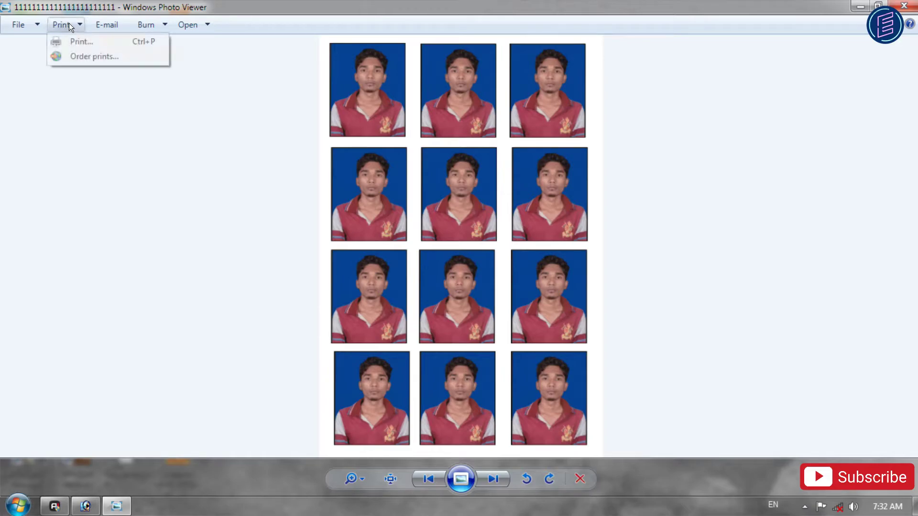
click(83, 41)
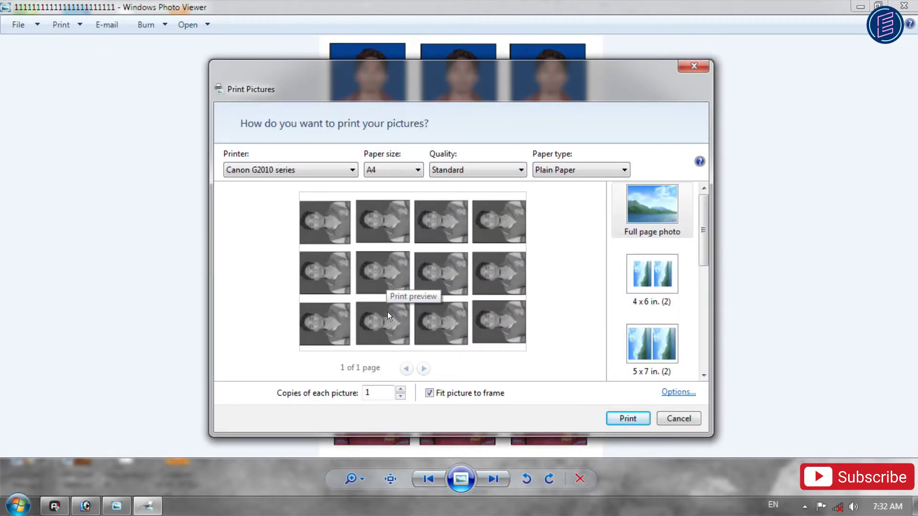
click(676, 392)
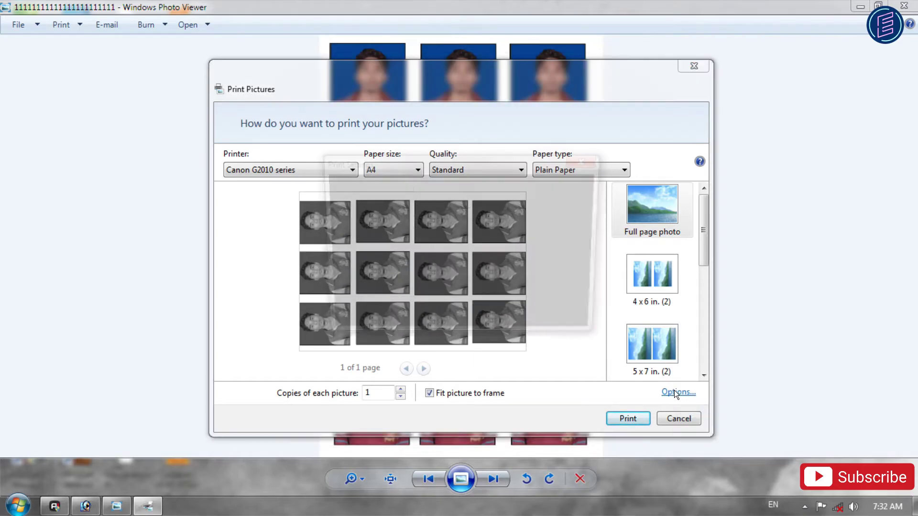
click(359, 282)
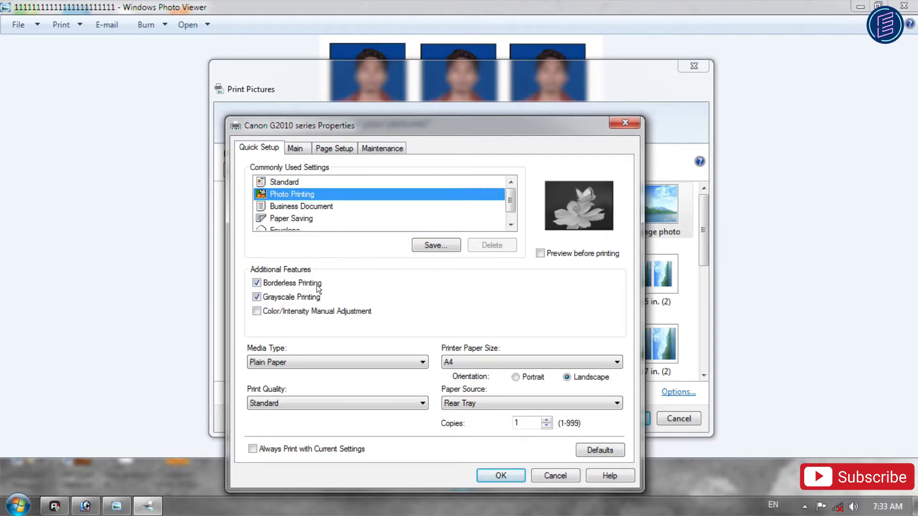
click(260, 296)
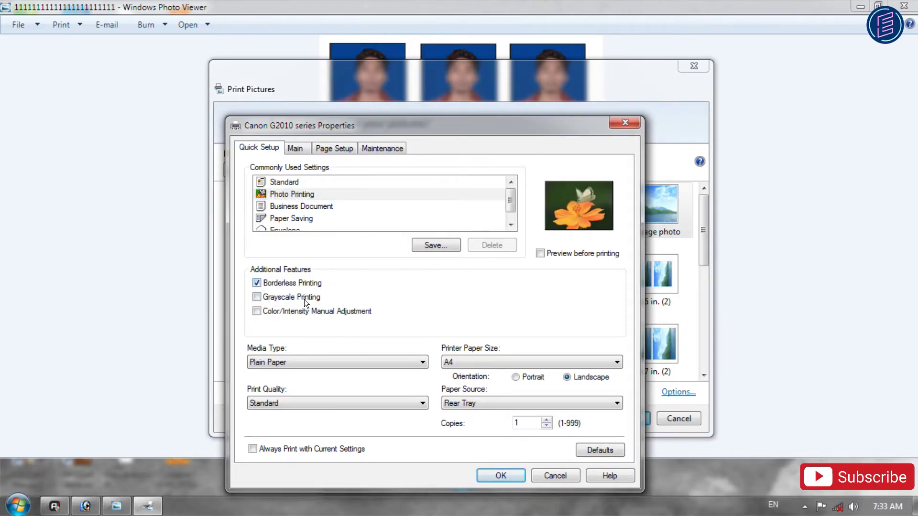
Set the printer paper size to 4"x6" 10x15cm, the media type to Photo Paper Plus Glossy II, and the print quality to High
click(476, 361)
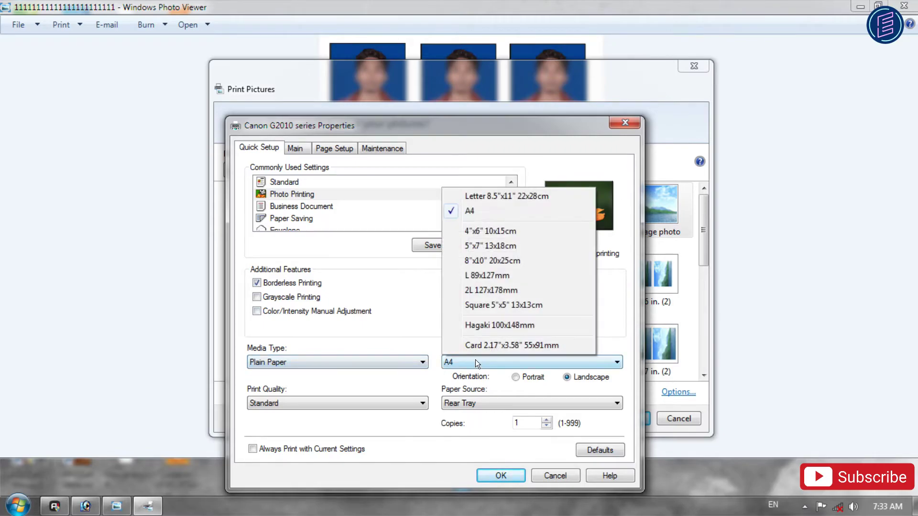
click(494, 230)
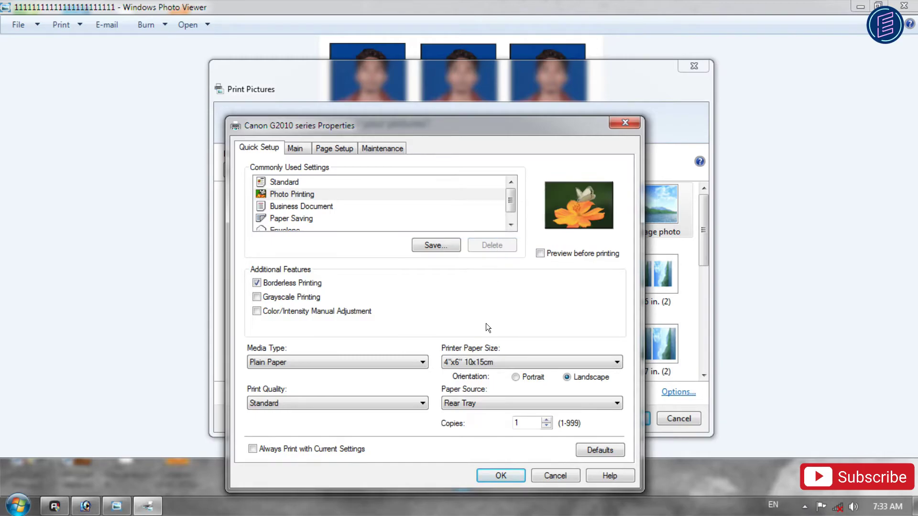
click(409, 402)
click(408, 403)
click(325, 361)
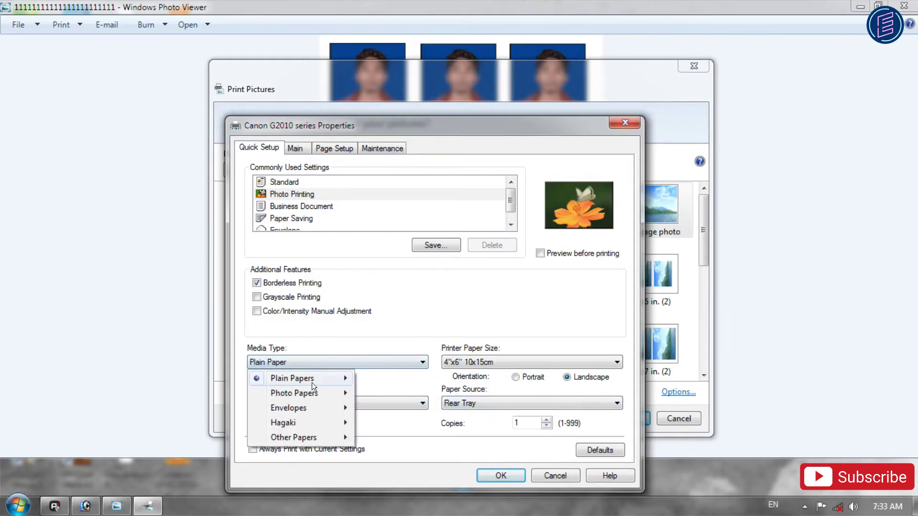
mouse_move(314, 392)
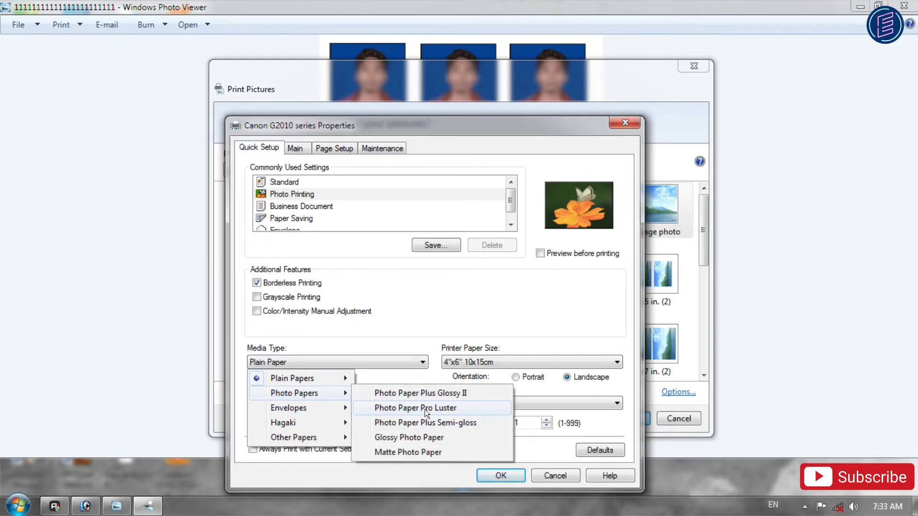
click(433, 394)
click(338, 403)
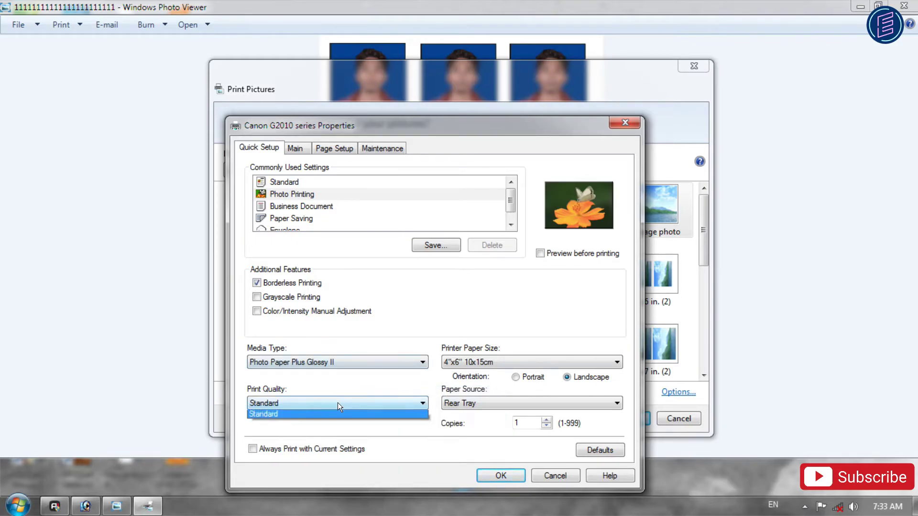
click(310, 414)
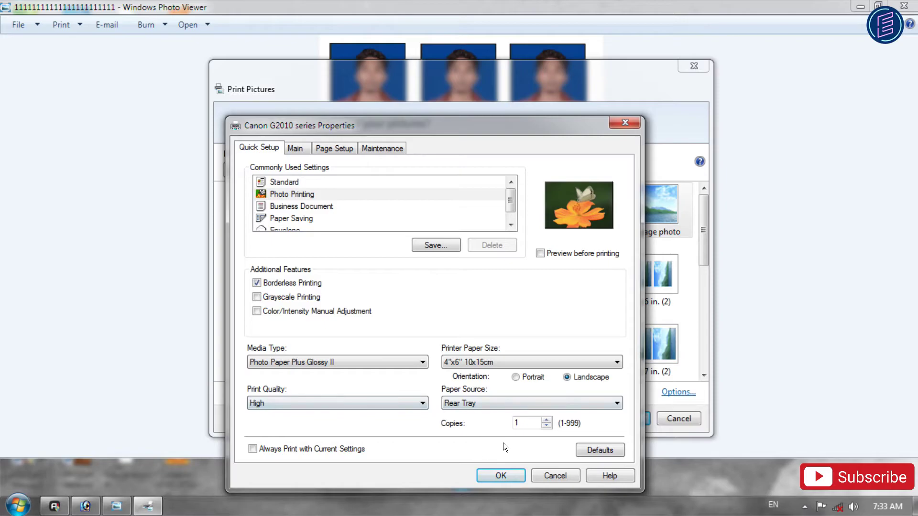
click(499, 476)
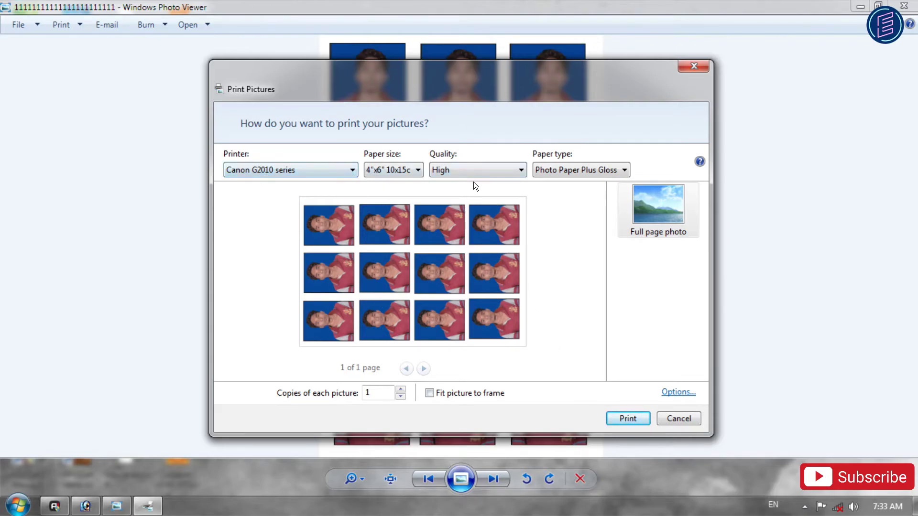
Print one copy of the sheet on the Canon G2010 series printer
click(333, 170)
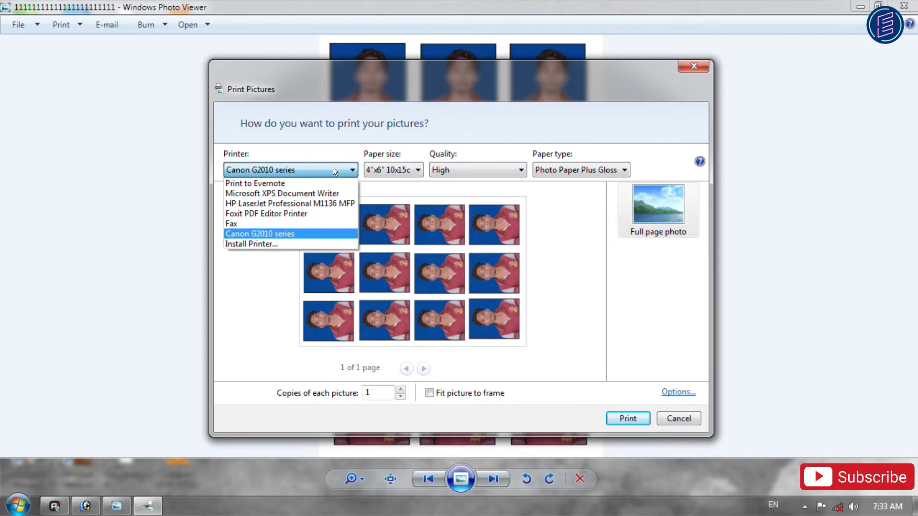
click(260, 234)
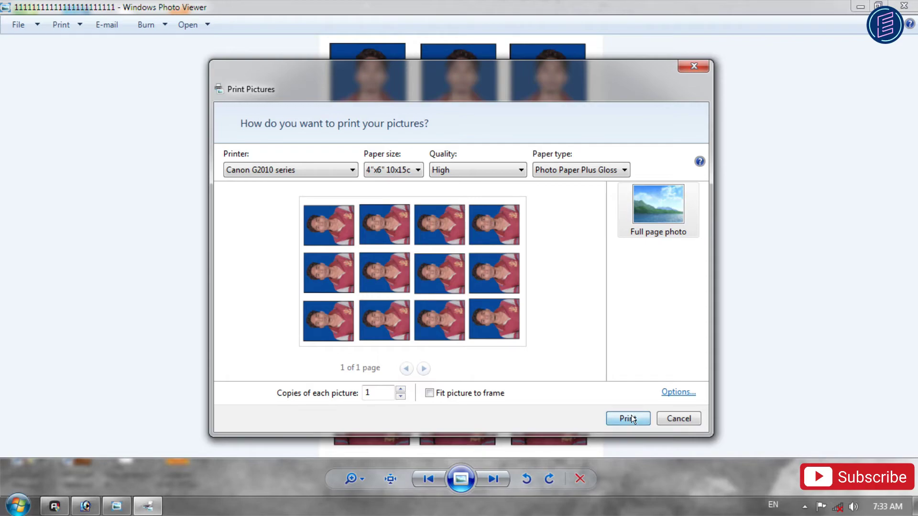
click(630, 419)
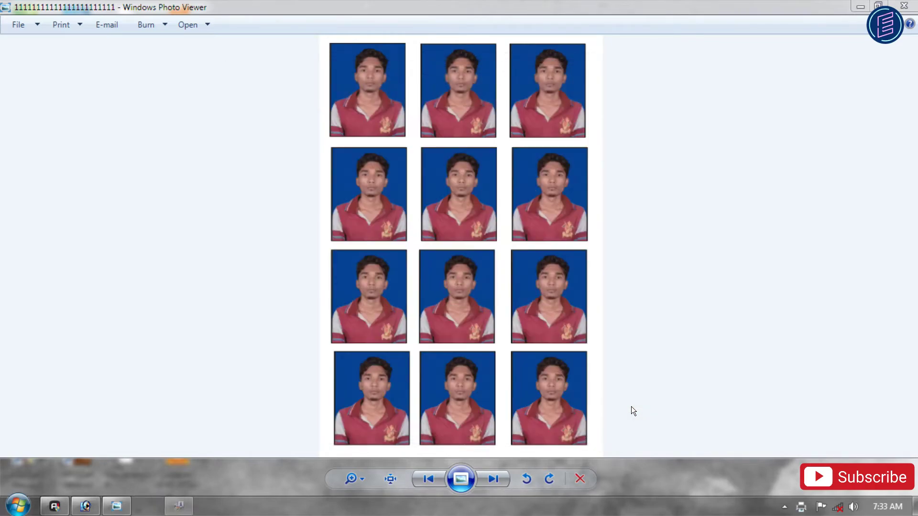